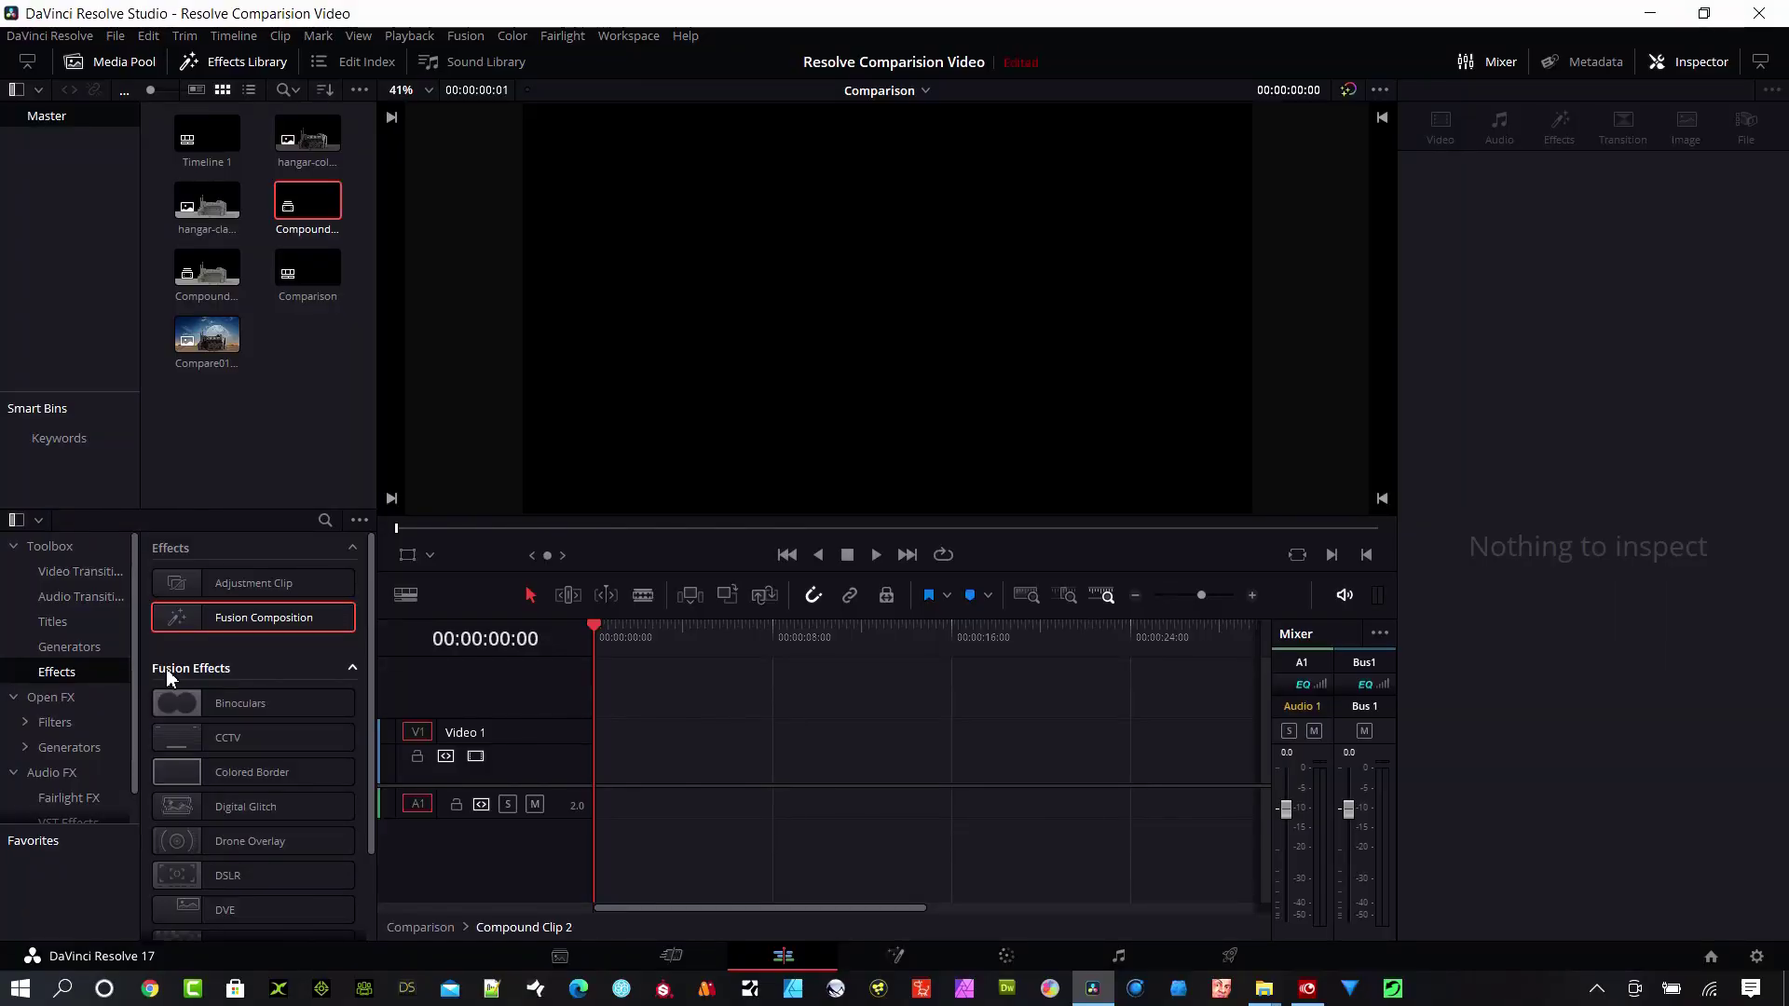
Add a Fusion Composition clip to Video 1 and open it on the Fusion page
left_click_drag(210, 615, 650, 776)
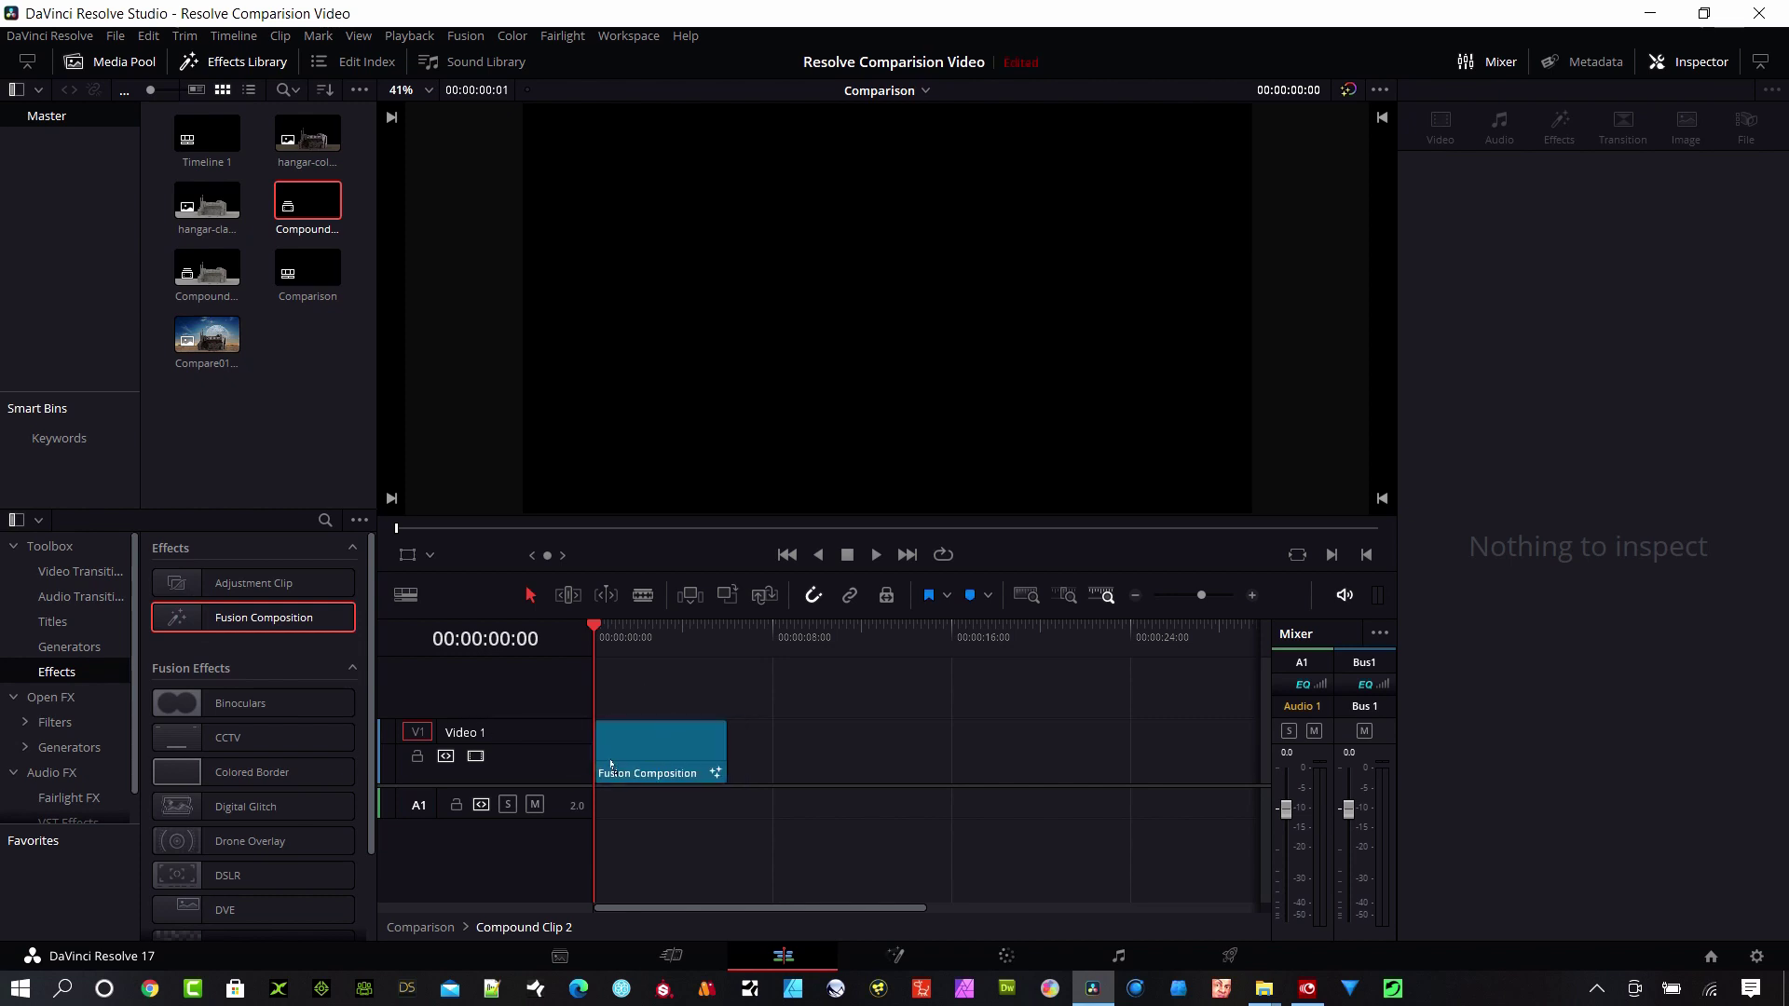
left_click(638, 751)
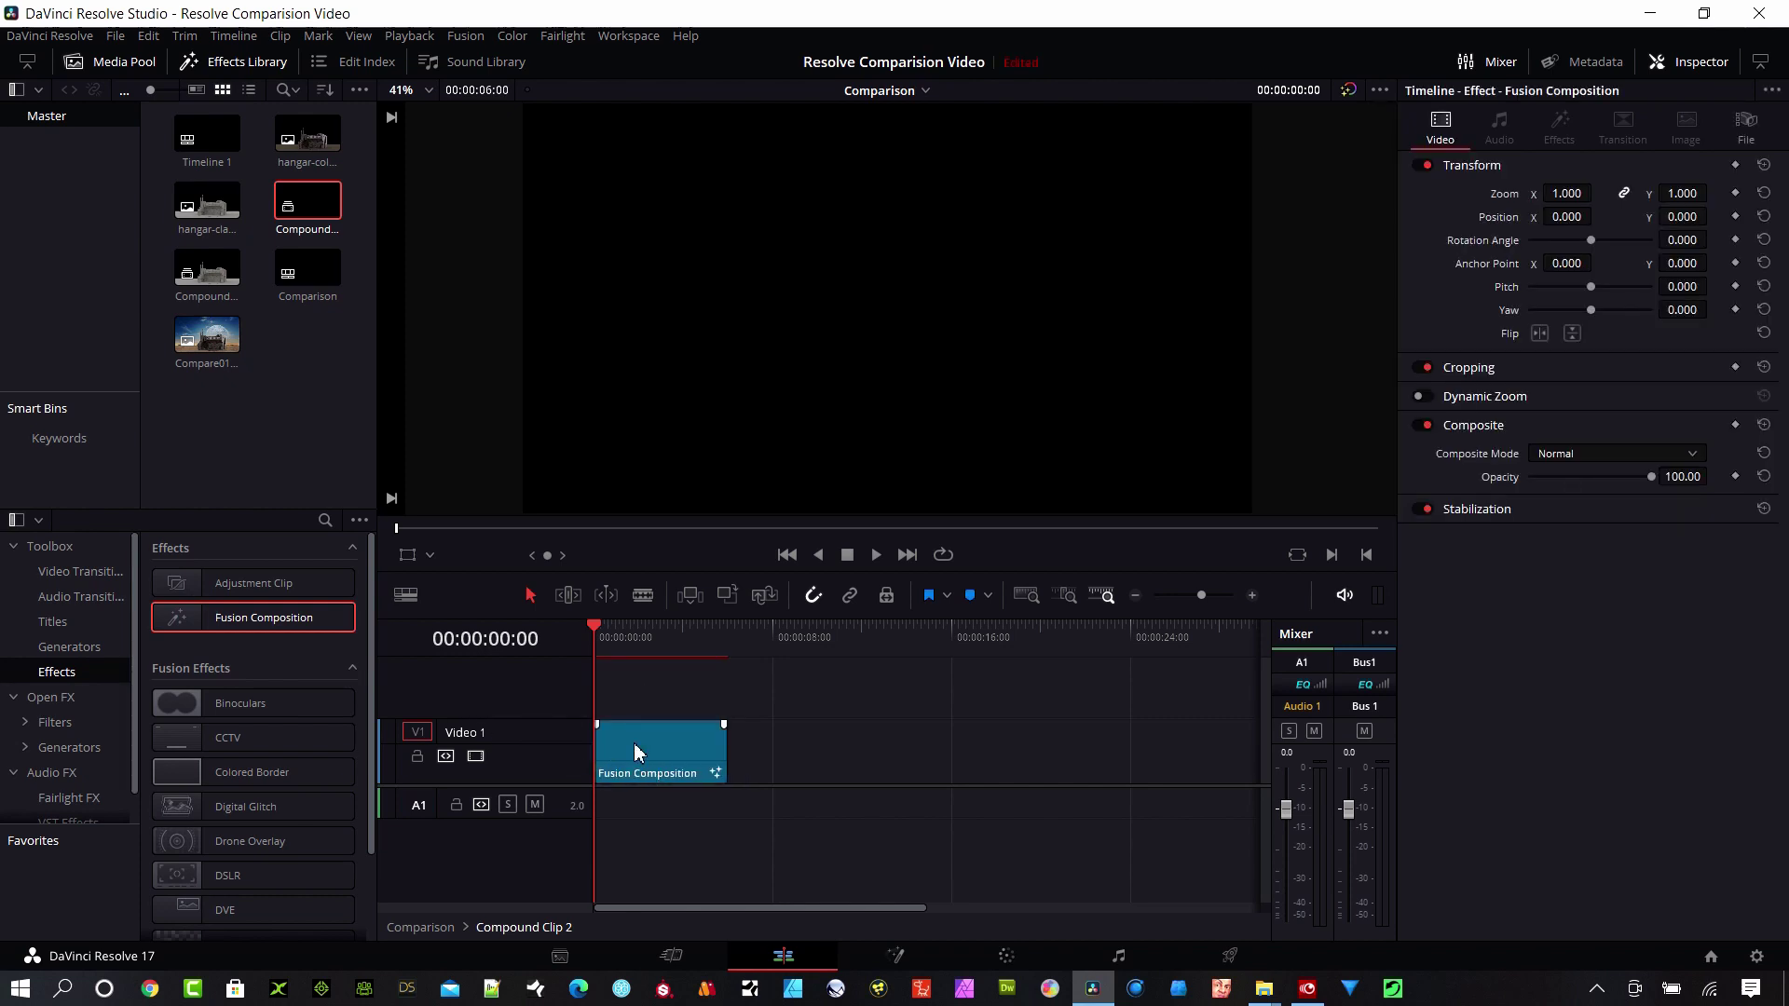
right_click(677, 766)
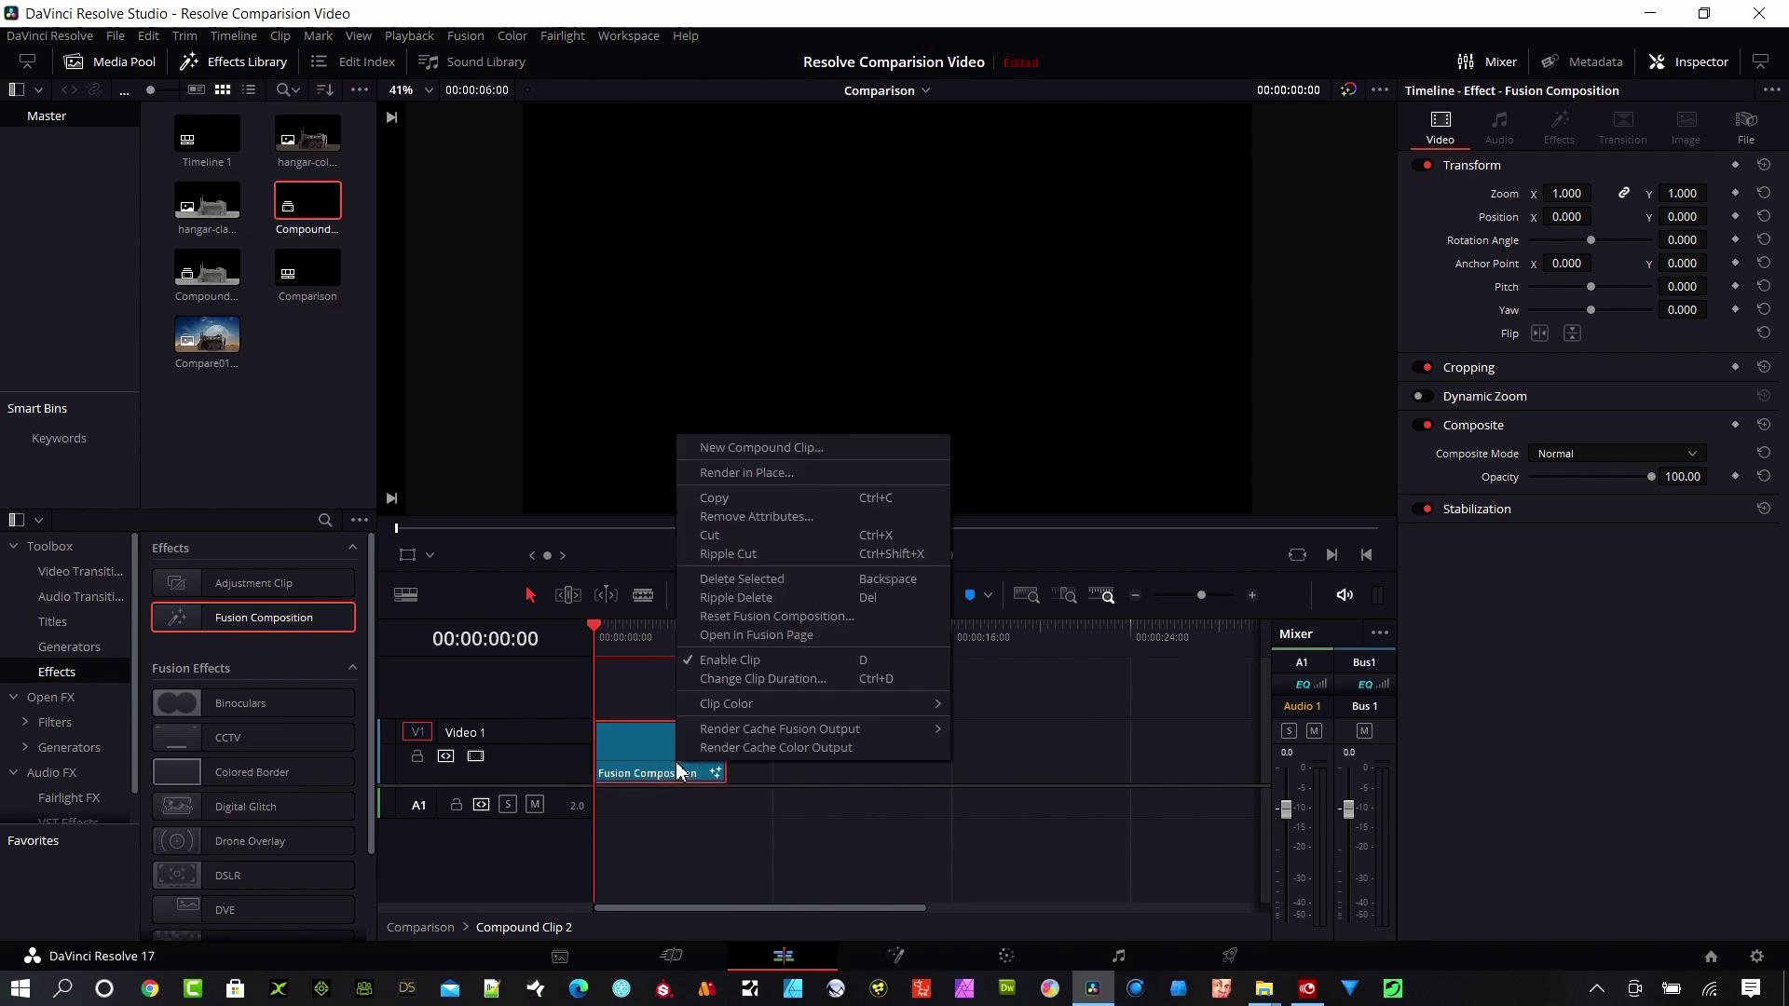
left_click(742, 635)
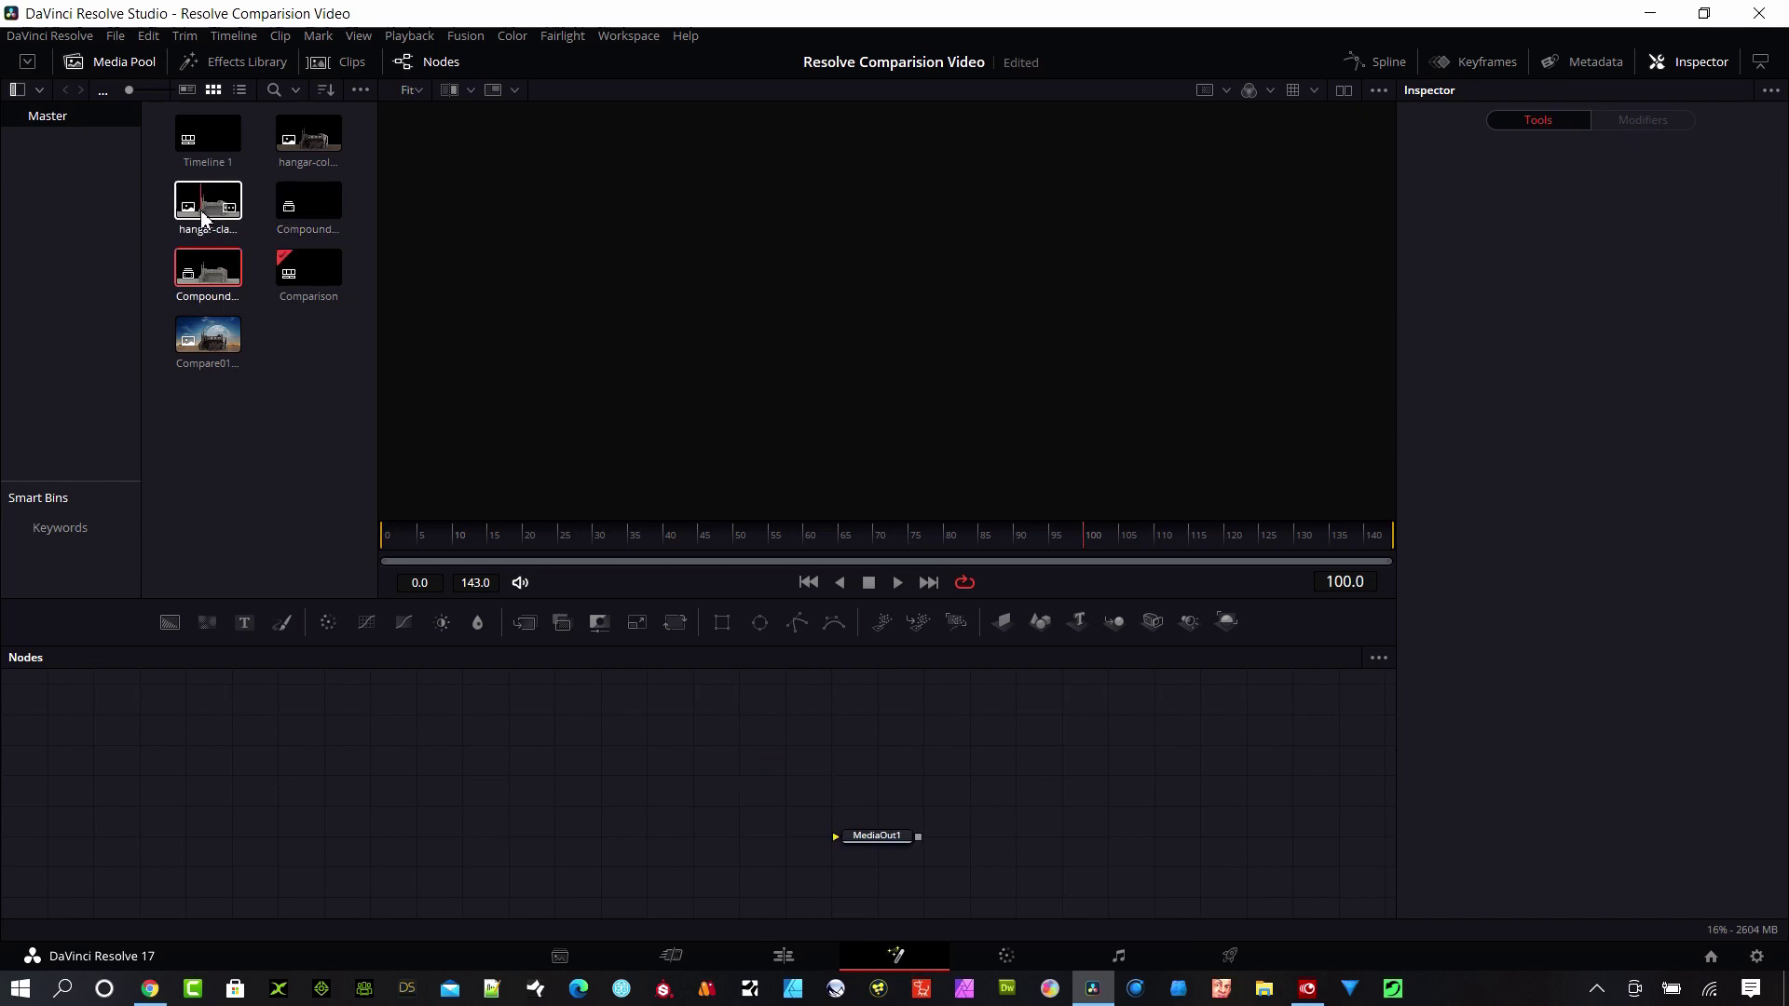
Drag hangar-clay, hangar-color and Compare01_2.1.1 from the Media Pool into the node graph
left_click_drag(198, 210, 275, 714)
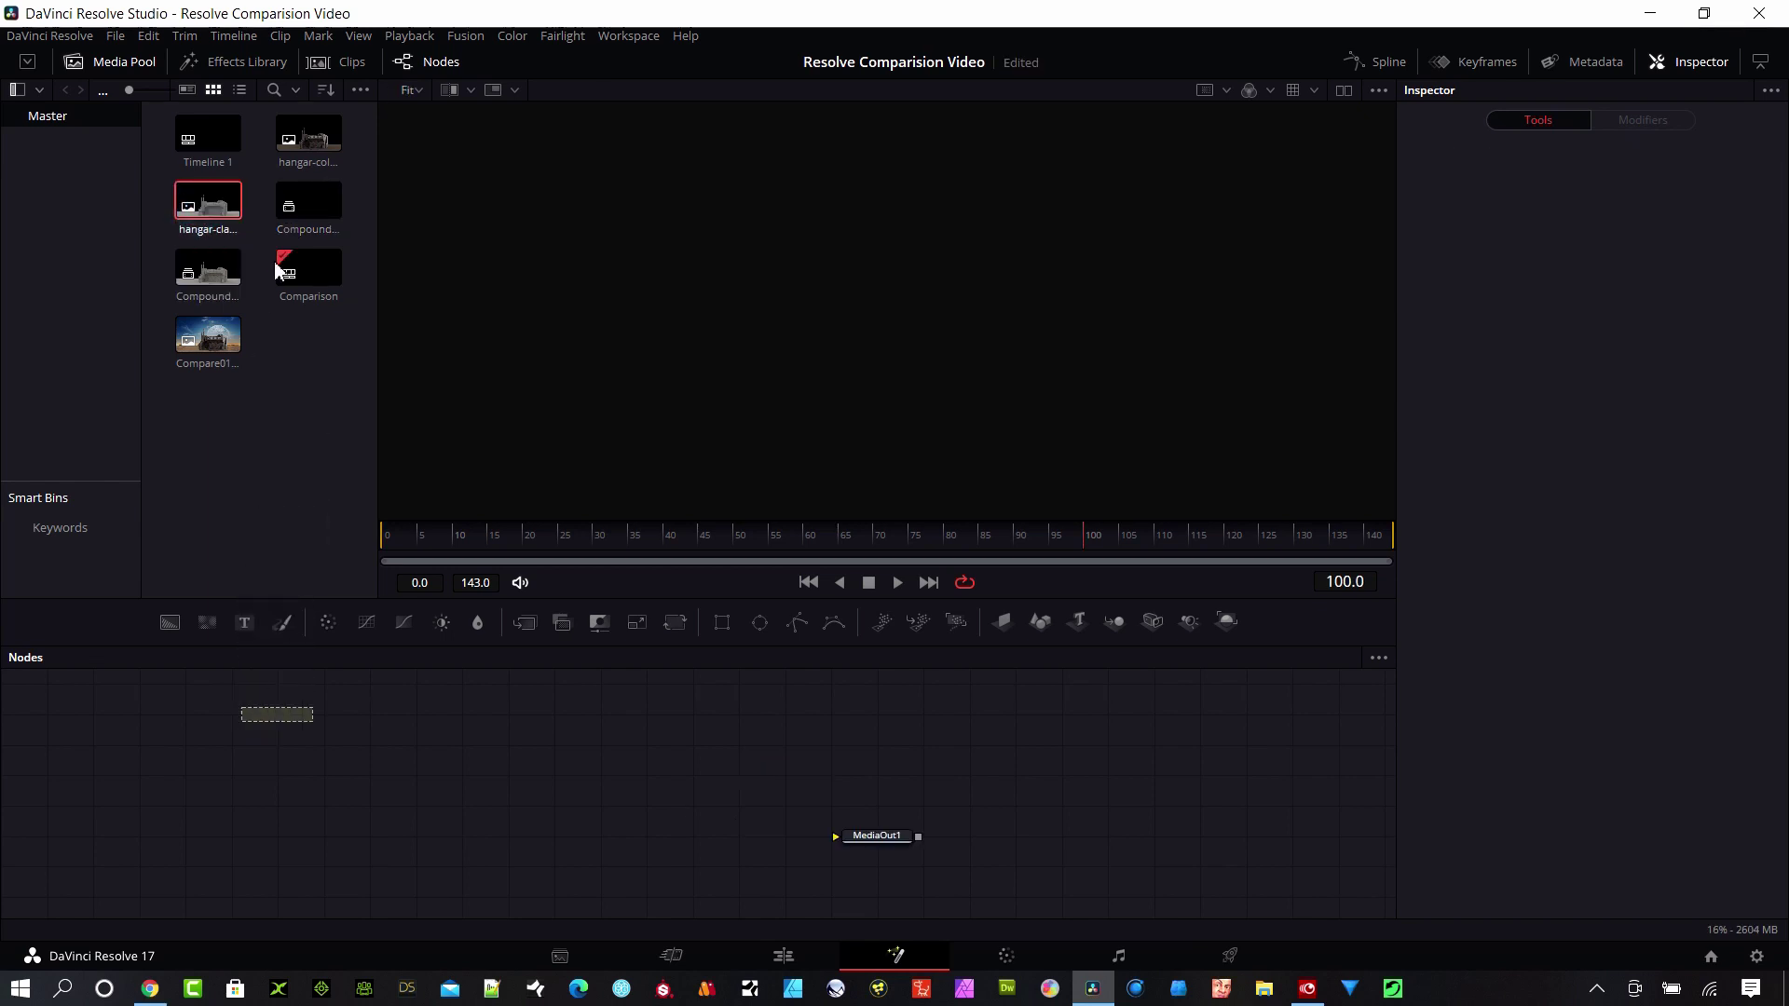
left_click_drag(310, 147, 337, 177)
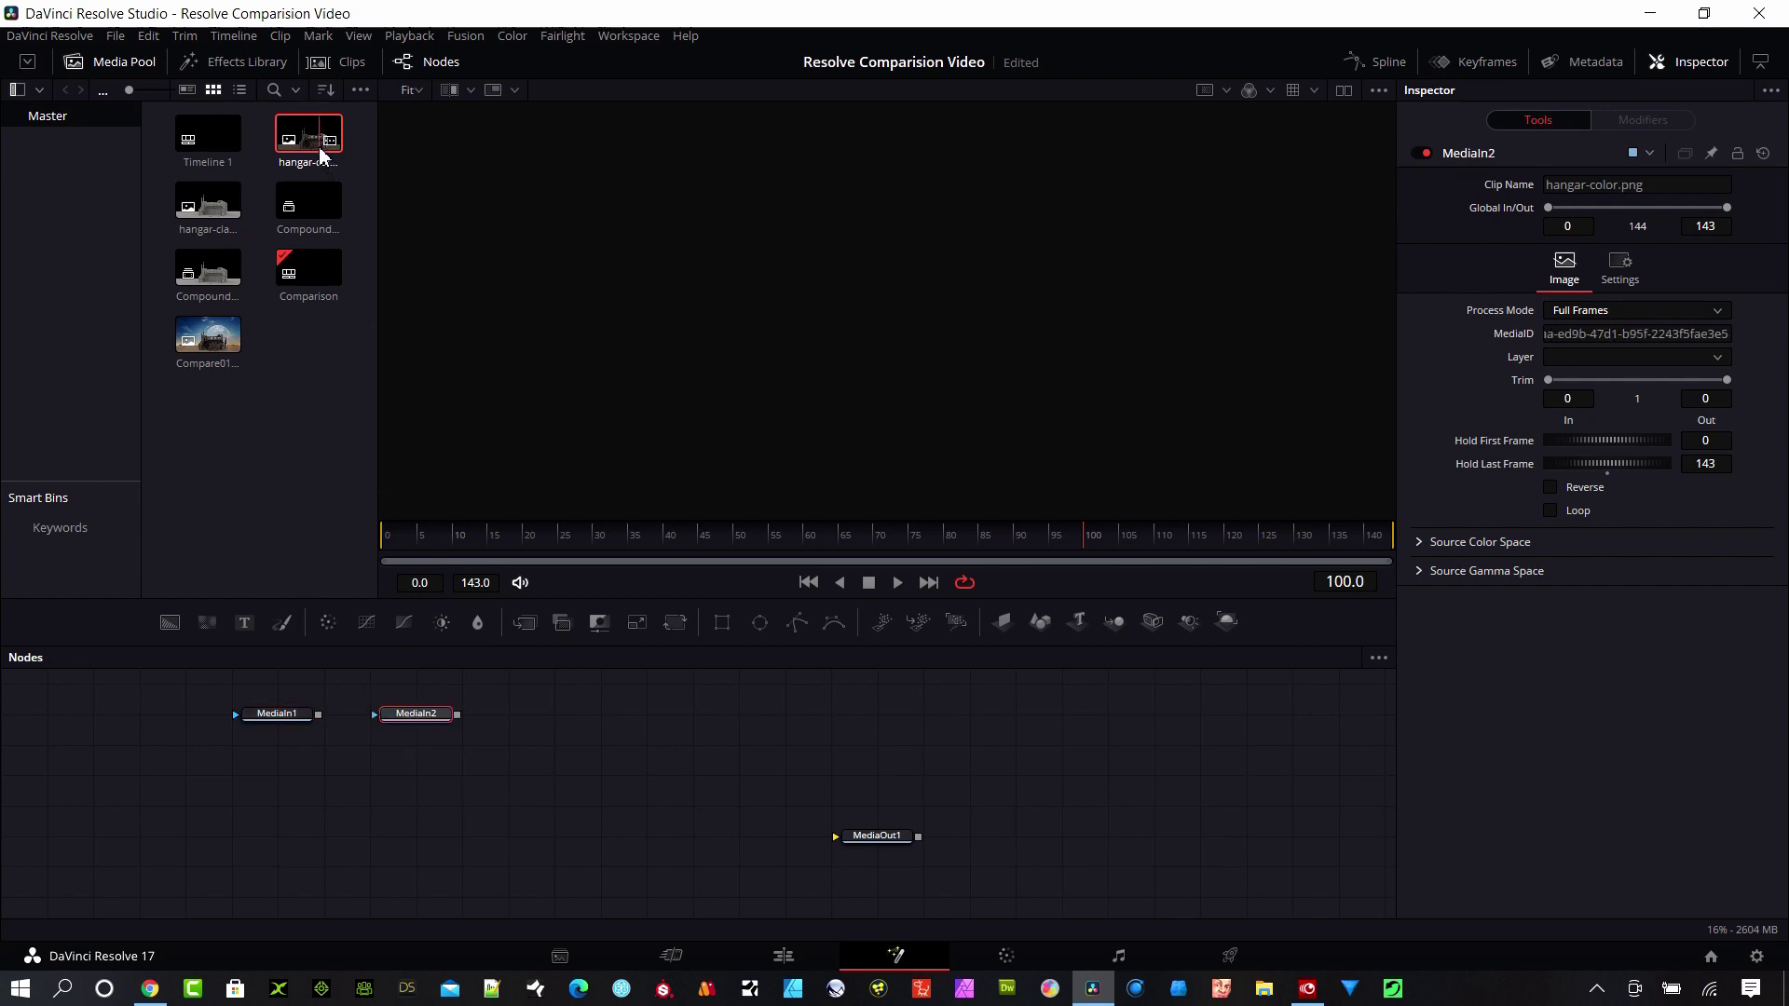
left_click_drag(213, 343, 581, 742)
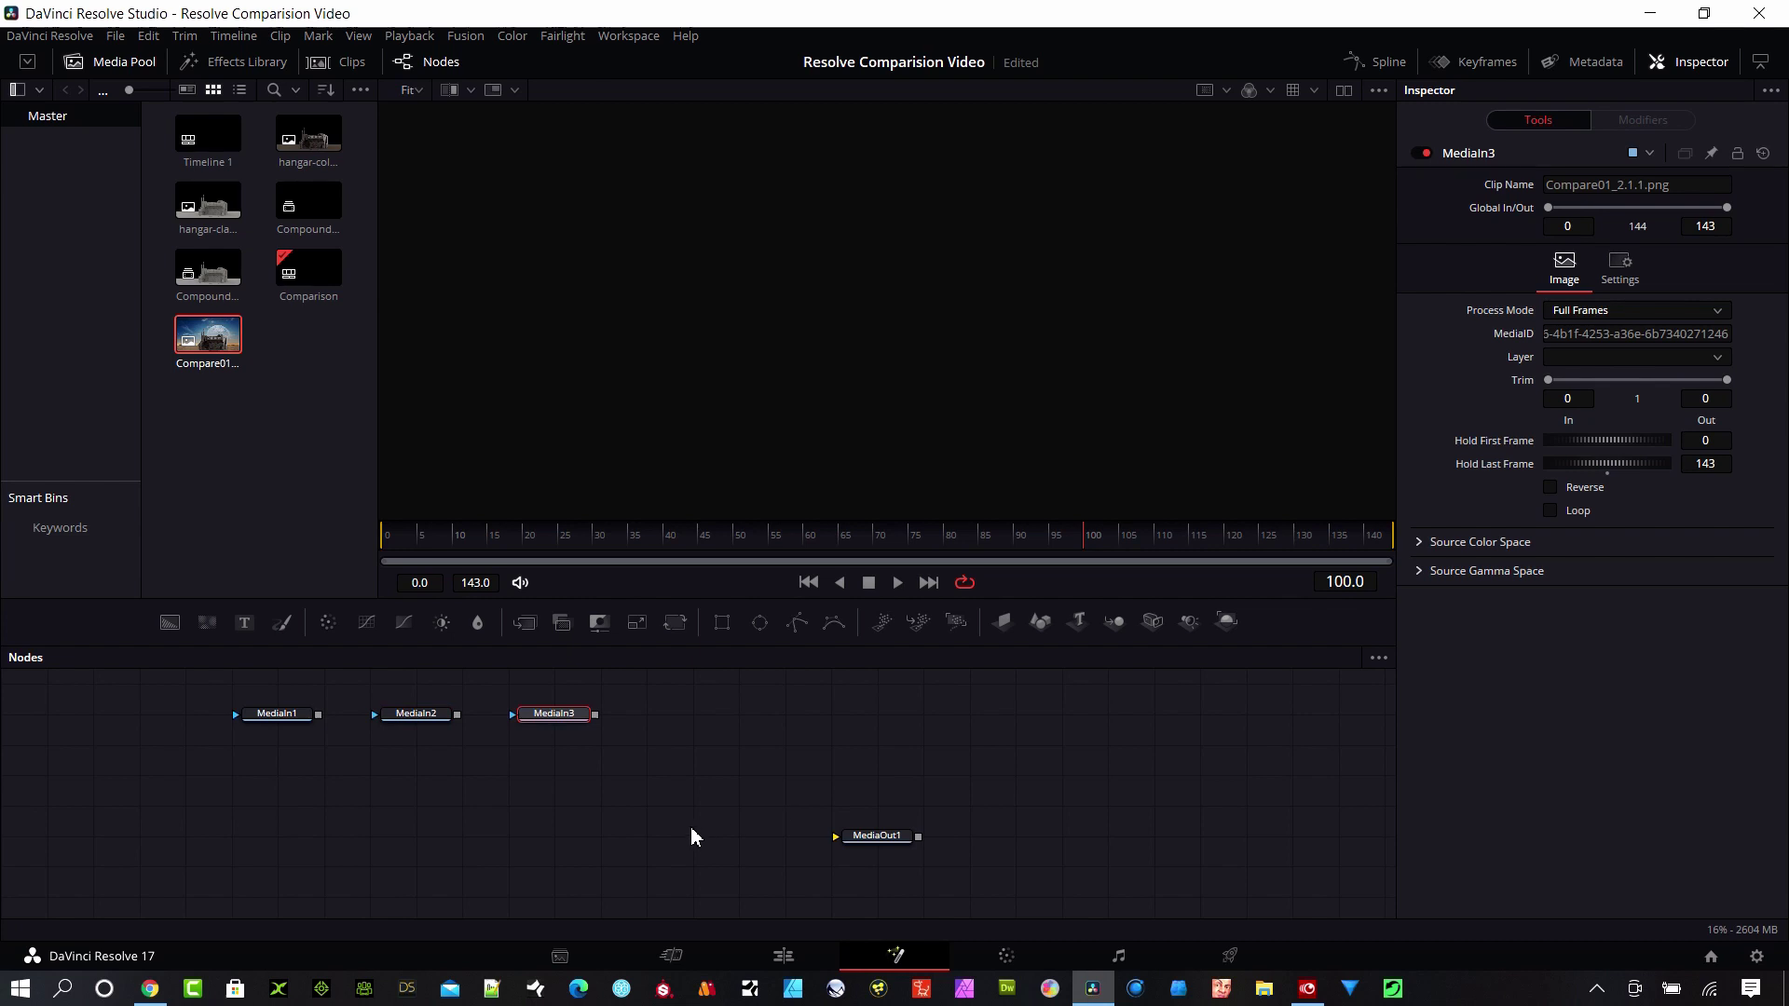
Add a Dissolve node through the Shift+Space tool search and place Dissolve1 below MediaIn2
key("shift+space")
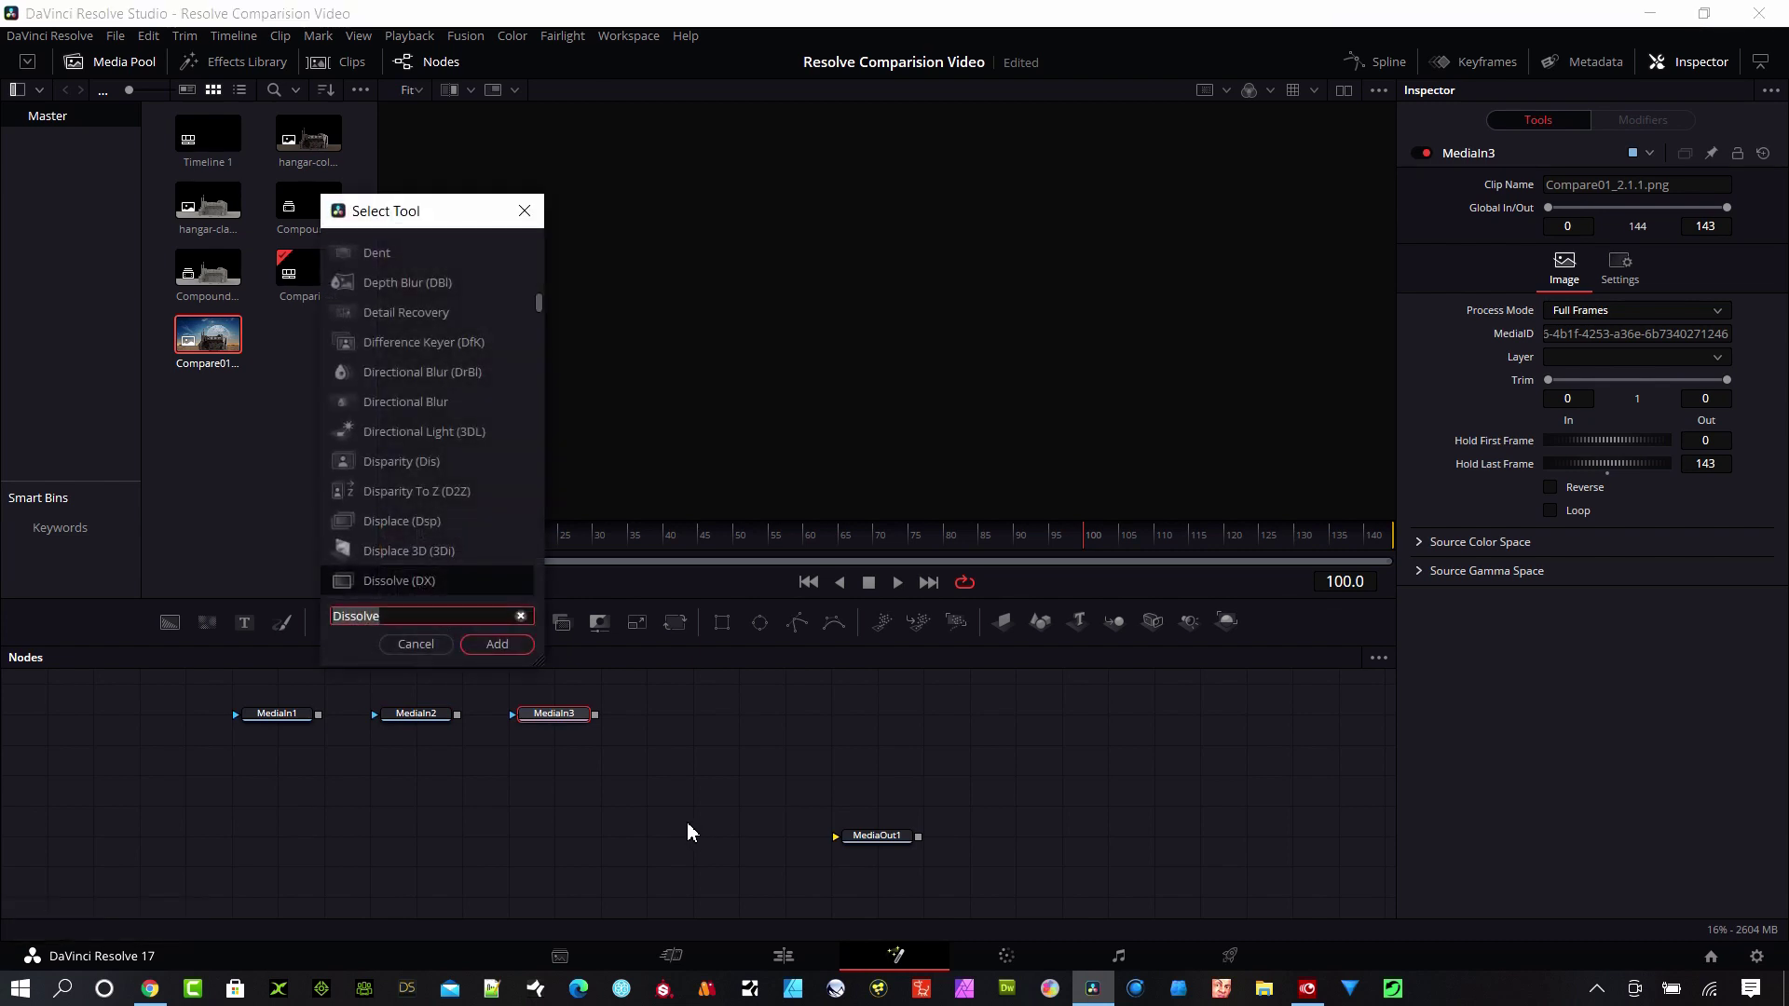
type("dis")
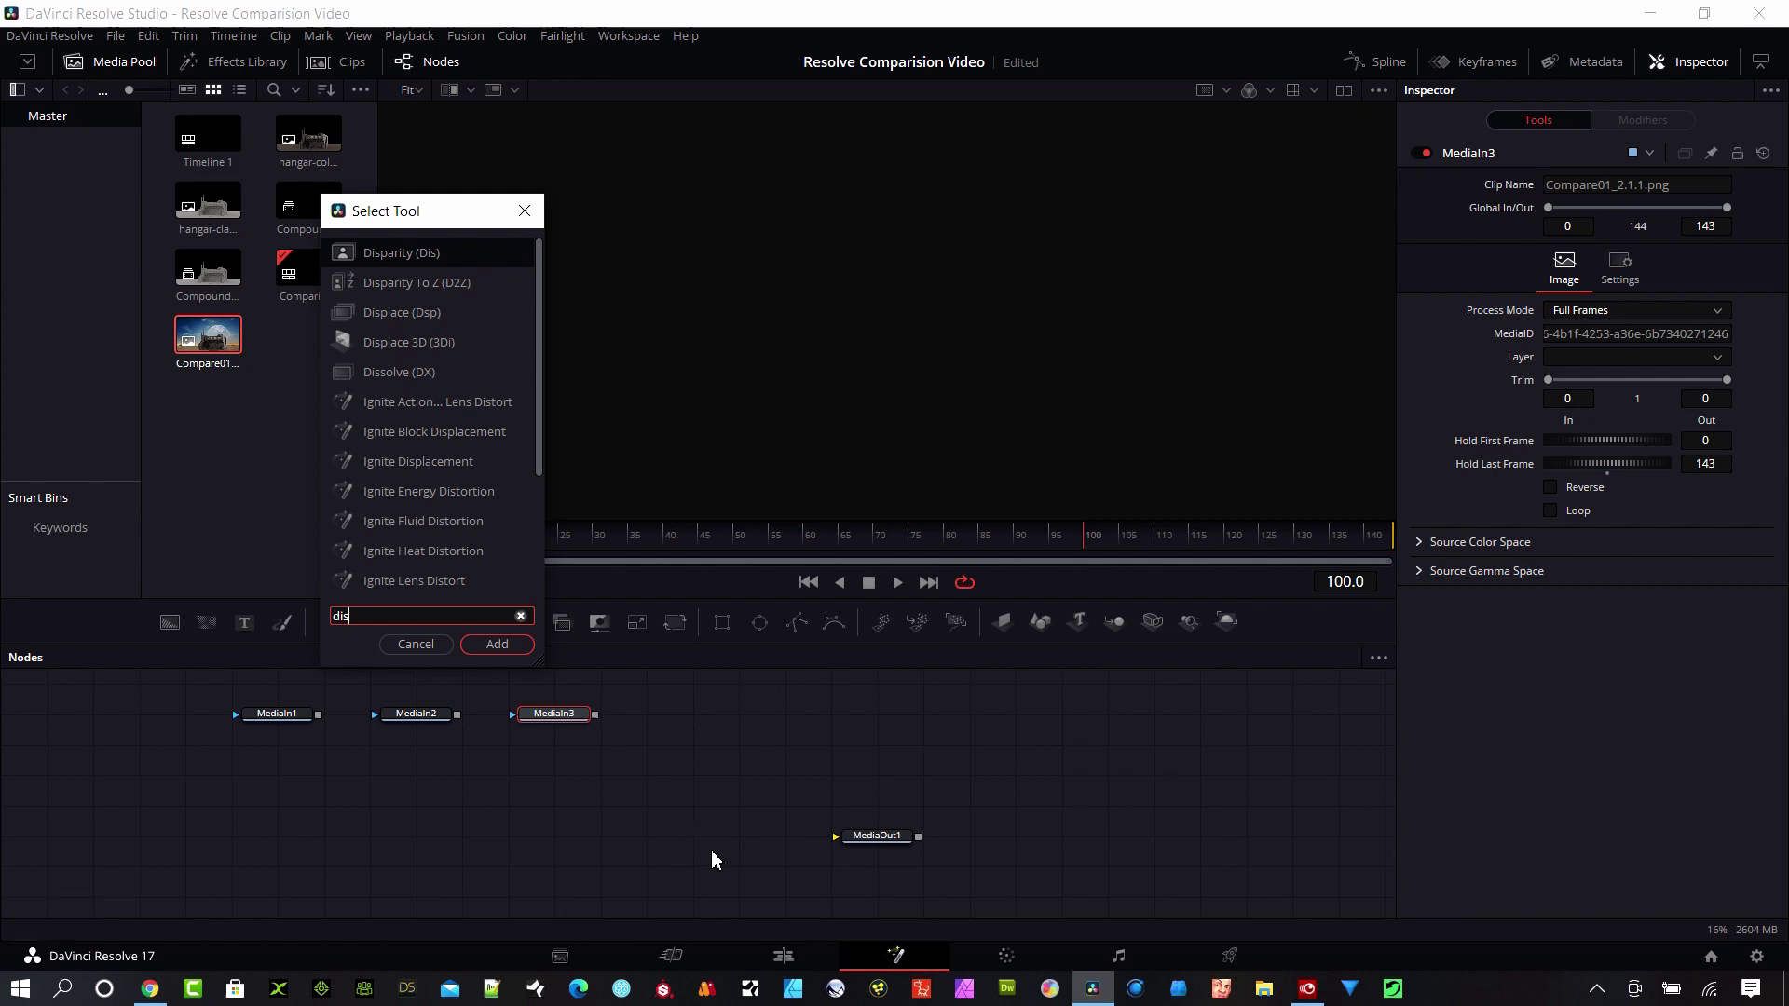
left_click(401, 372)
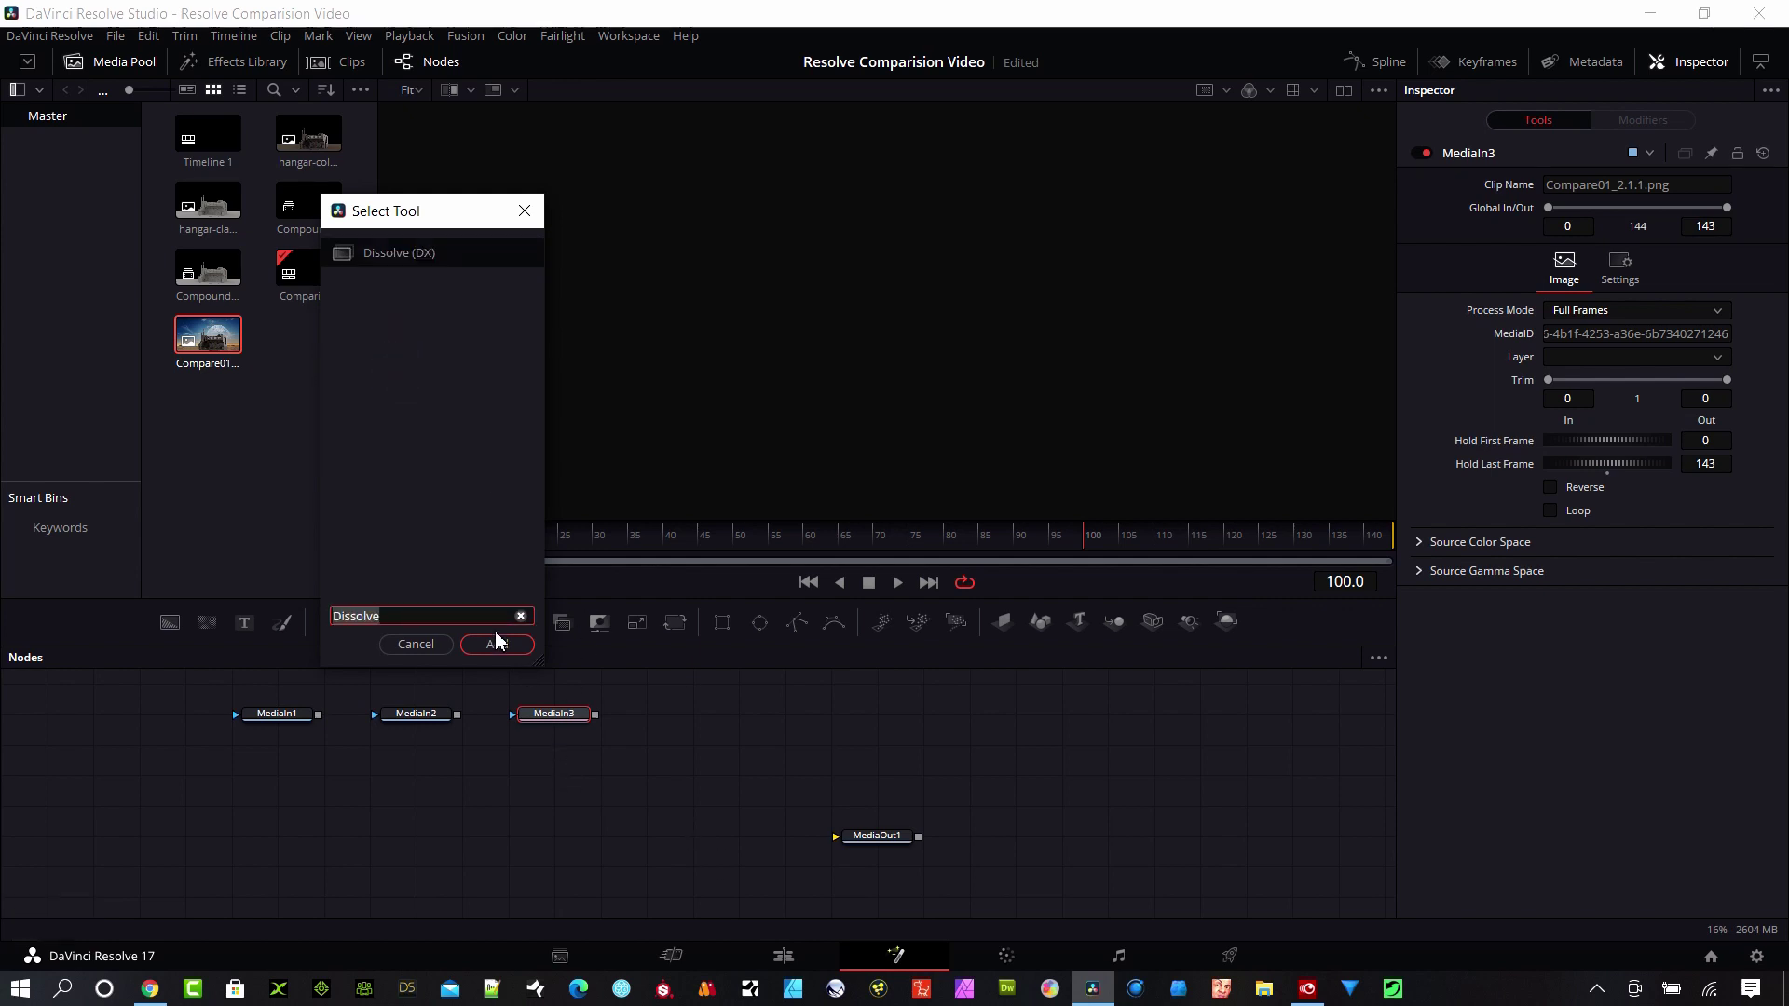
left_click(500, 655)
left_click_drag(640, 715, 432, 836)
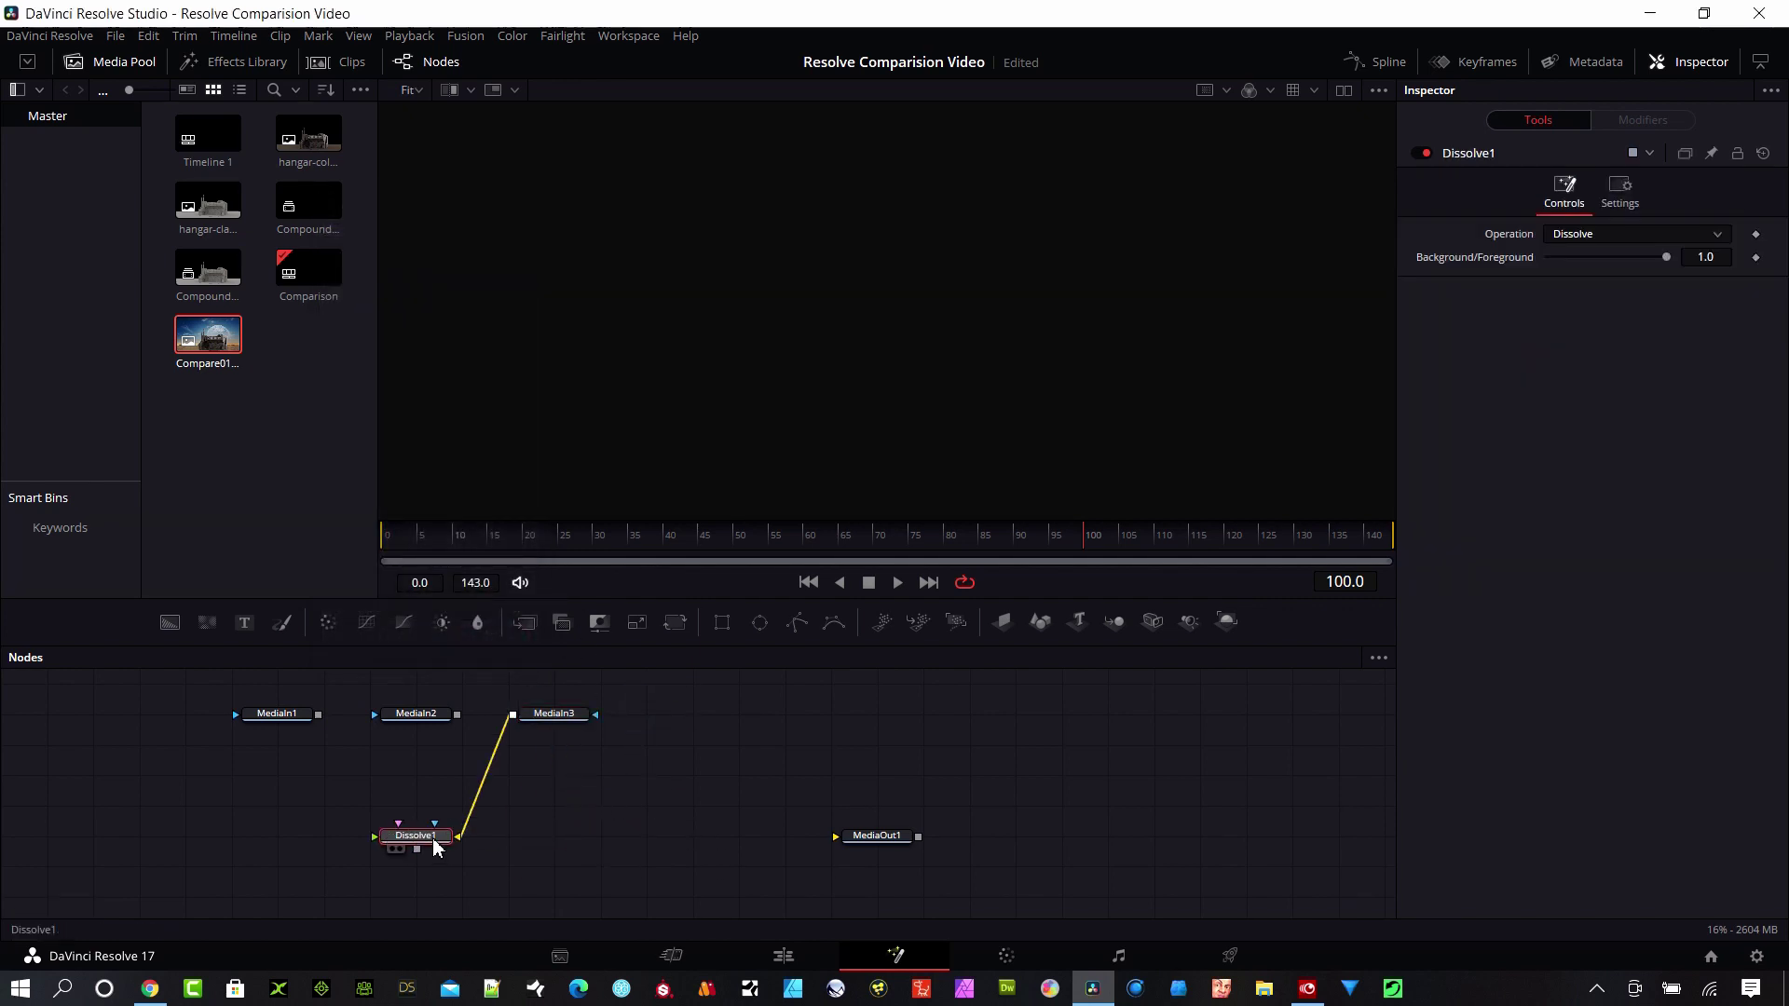
left_click(416, 836)
Switch Dissolve1 to SMPTE Wipe, with MediaIn1 as background and MediaIn2 as foreground
left_click(1716, 241)
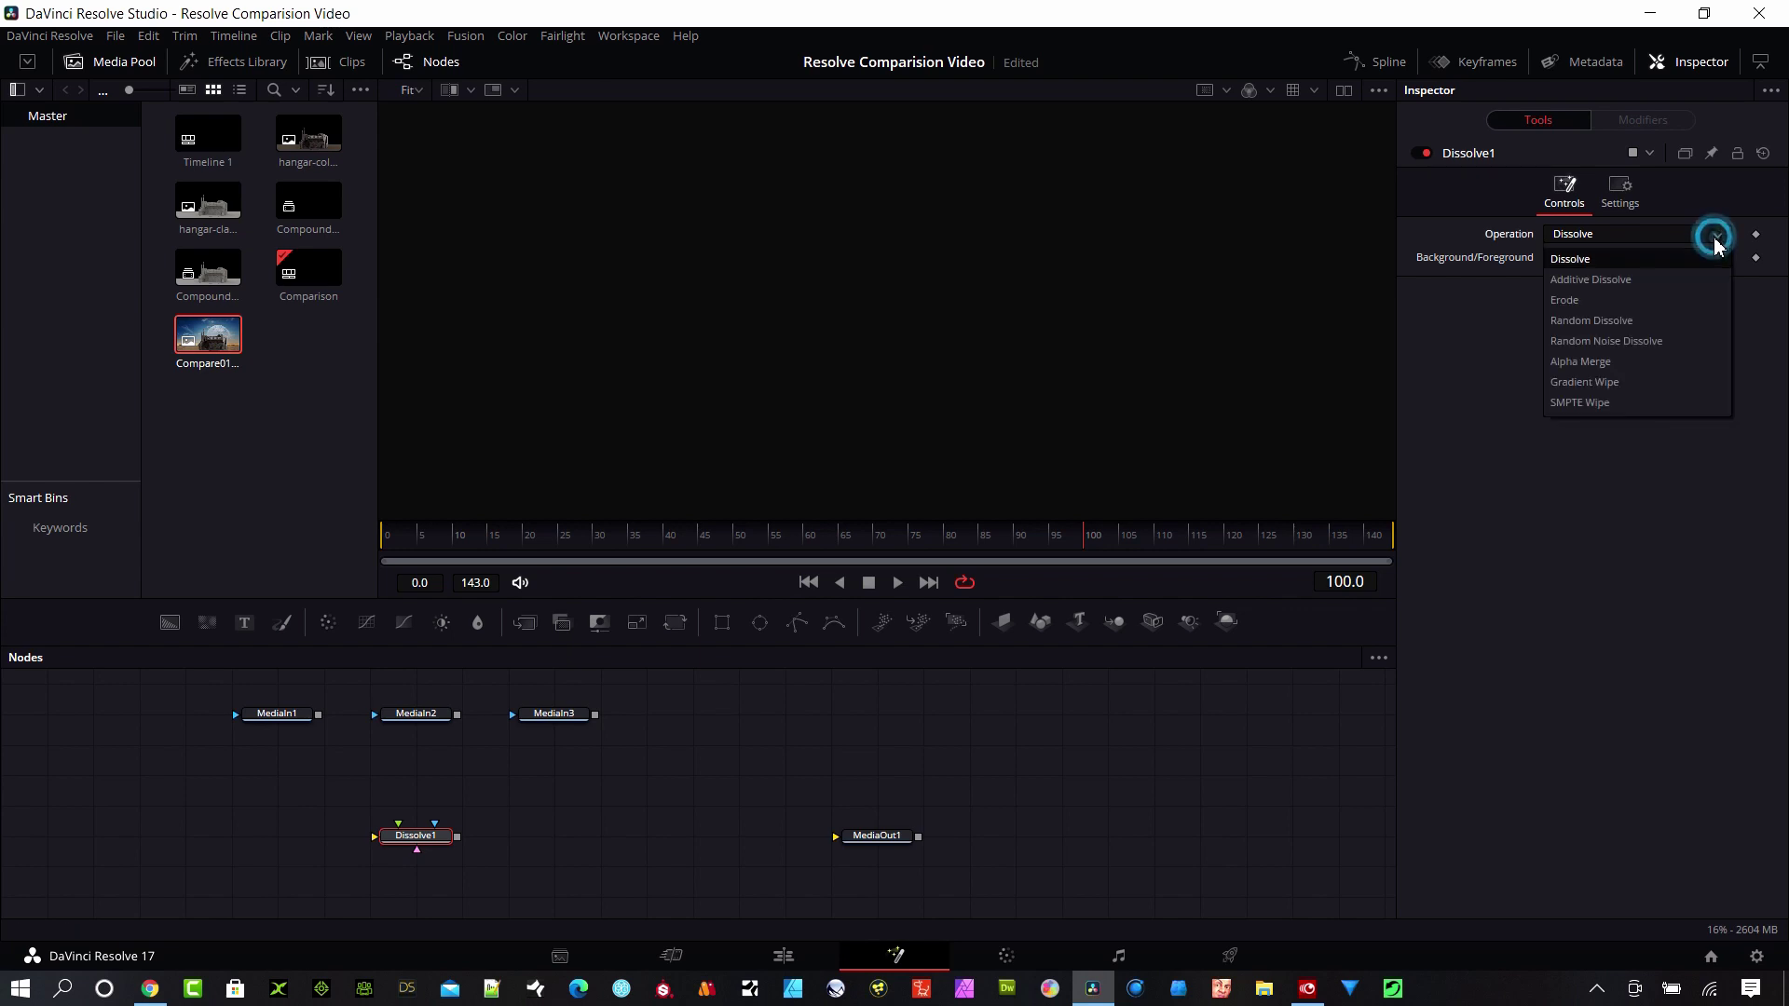
left_click(1608, 404)
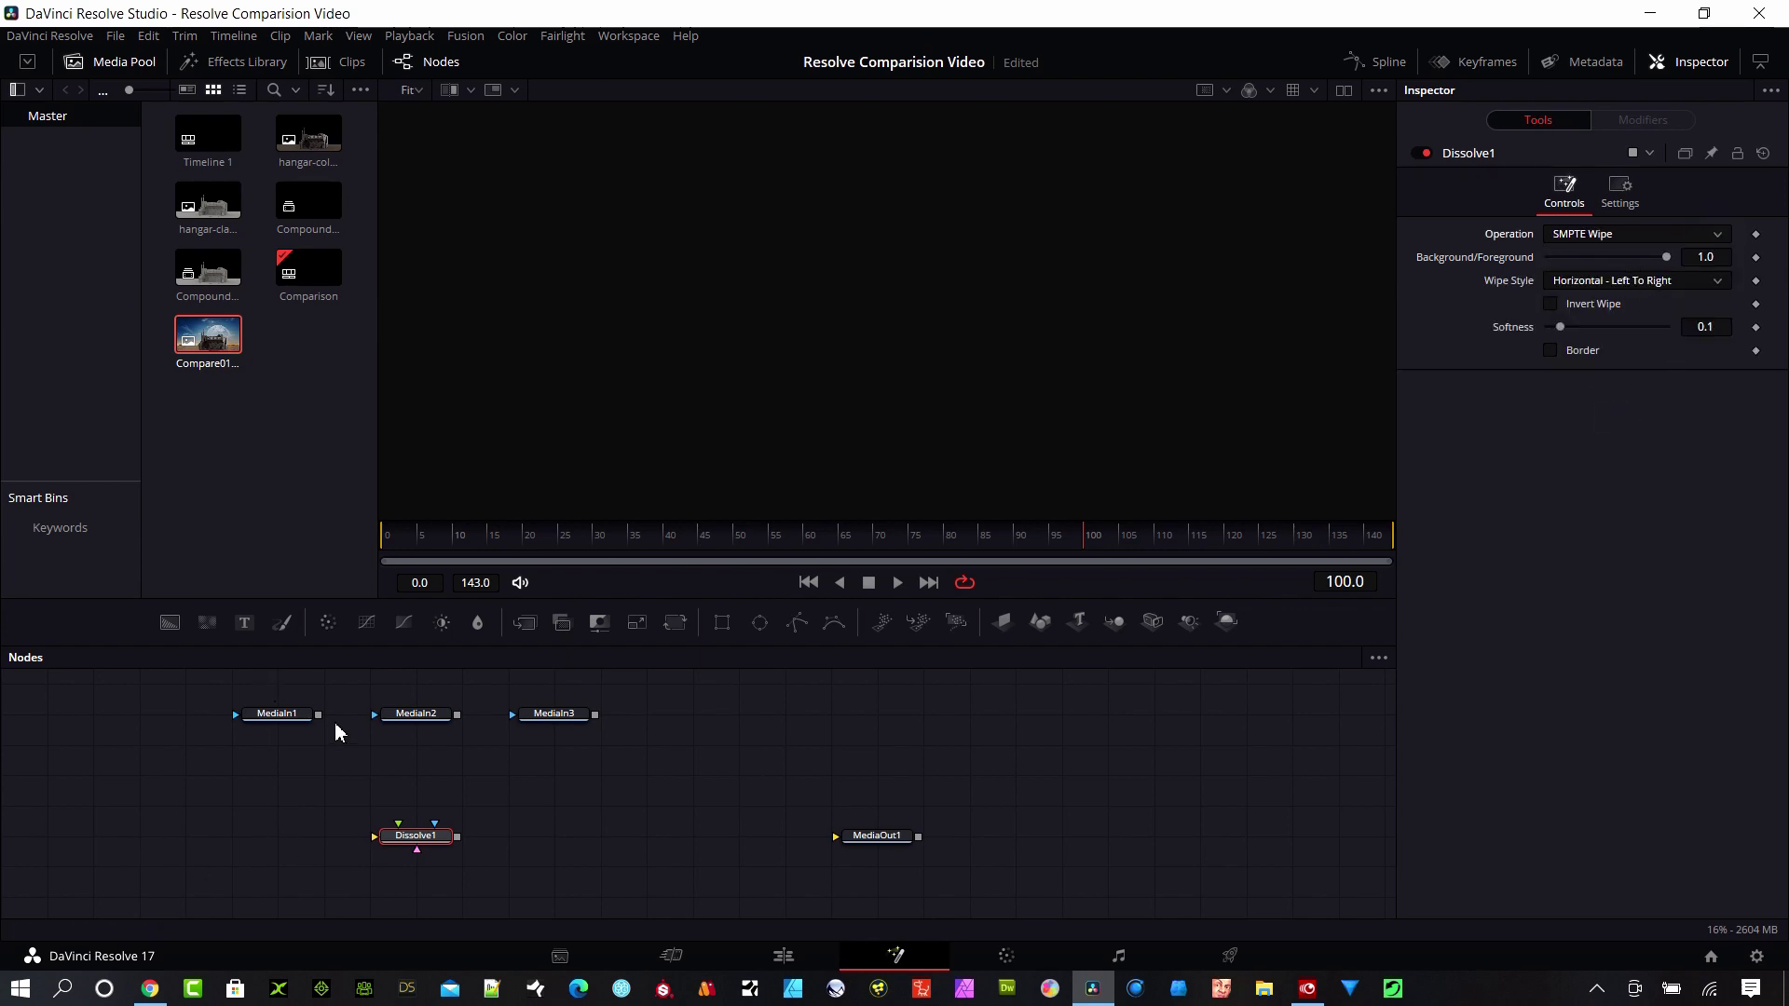
left_click_drag(319, 715, 382, 844)
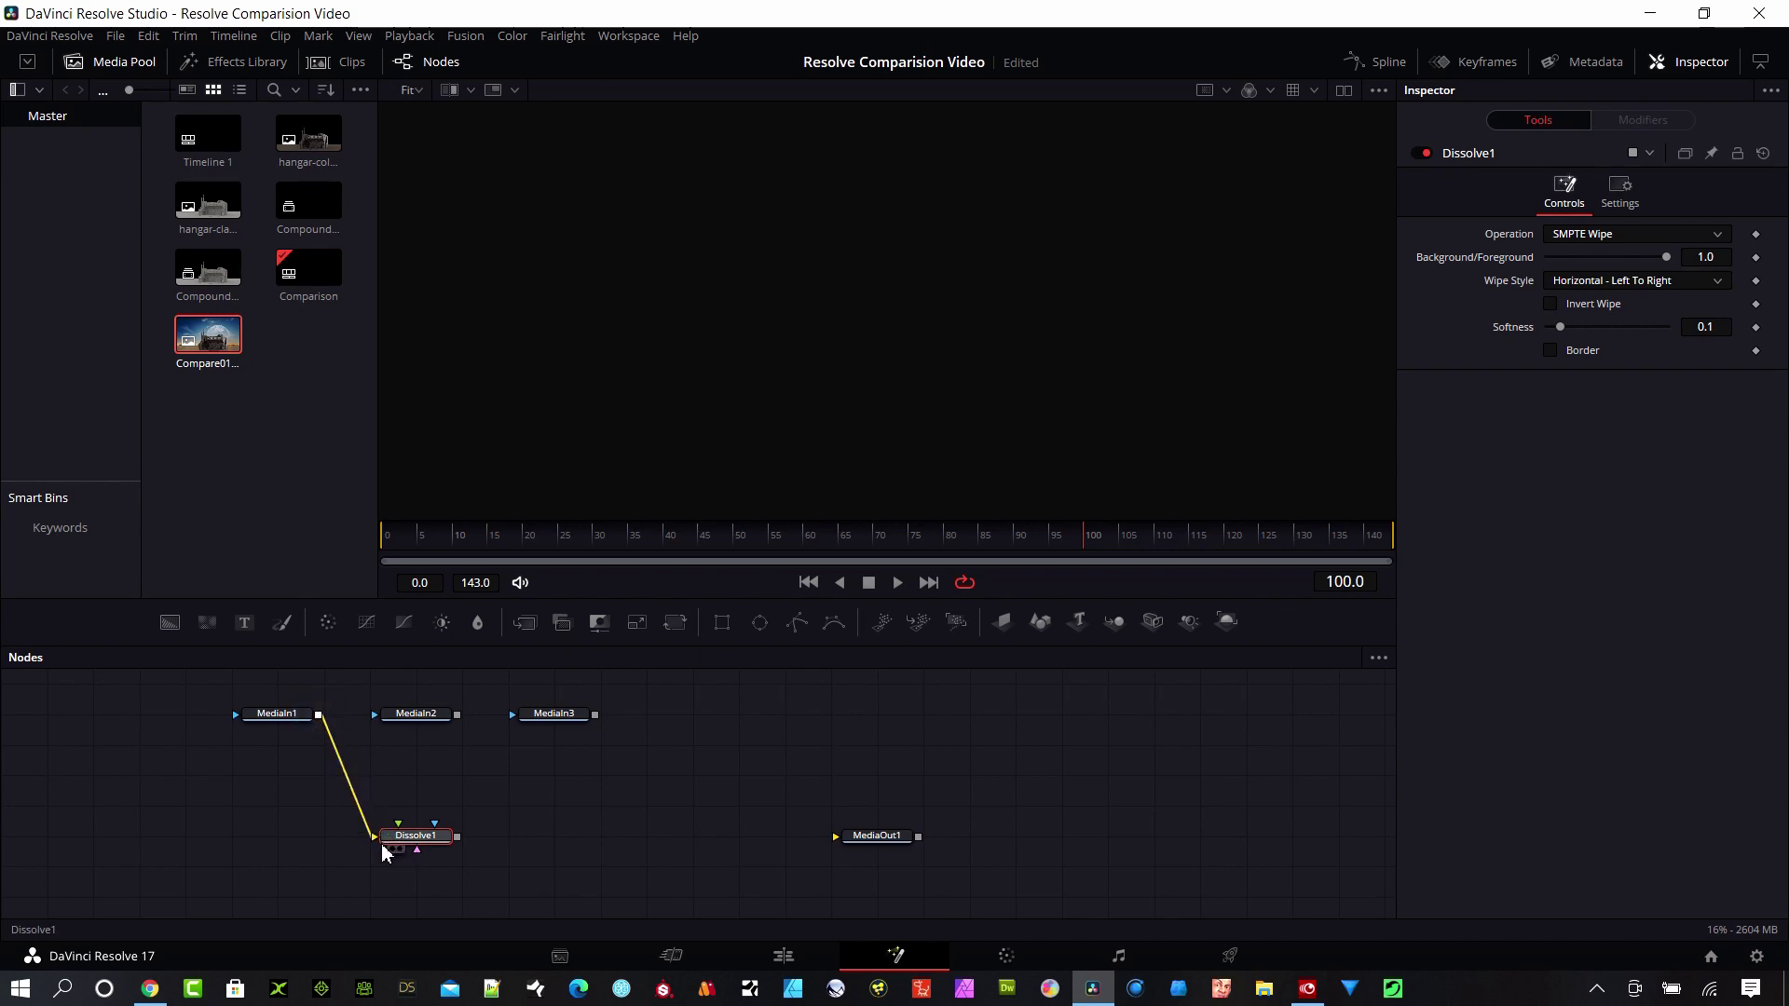
left_click_drag(458, 715, 401, 845)
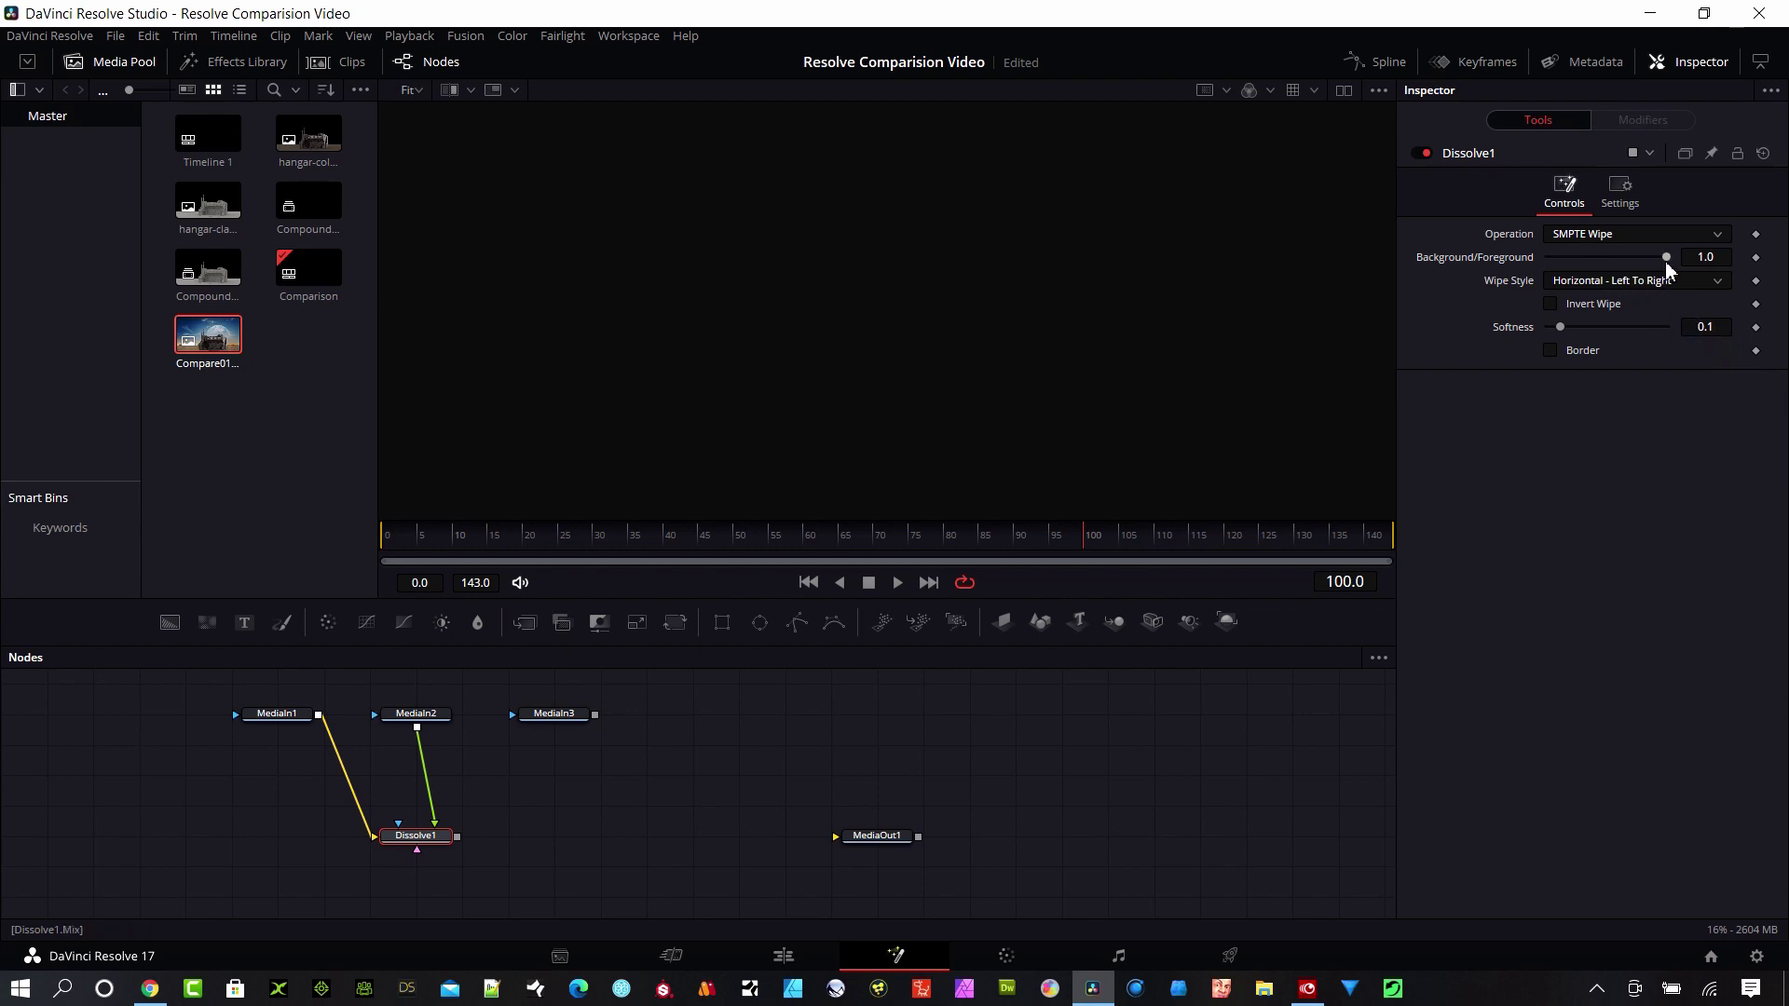
View Dissolve1 and set the wipe to 0.433 with softness 0 for a hard edge
left_click_drag(1668, 261, 1544, 280)
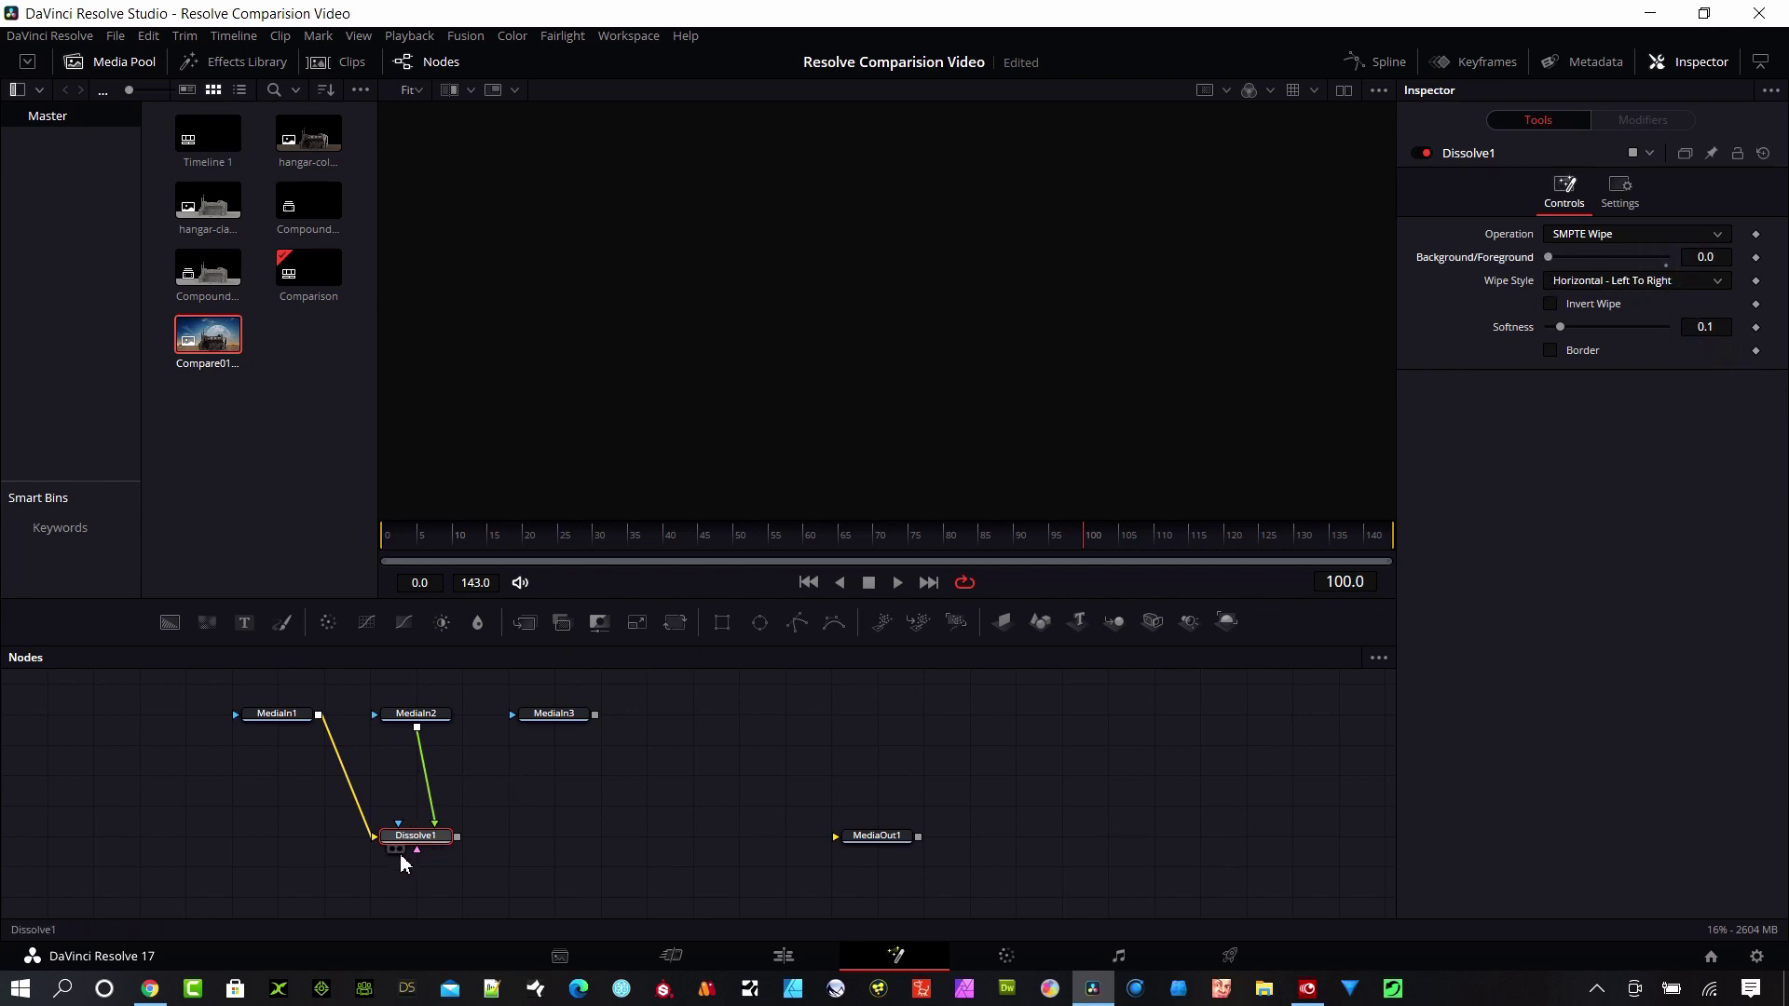
left_click(411, 840)
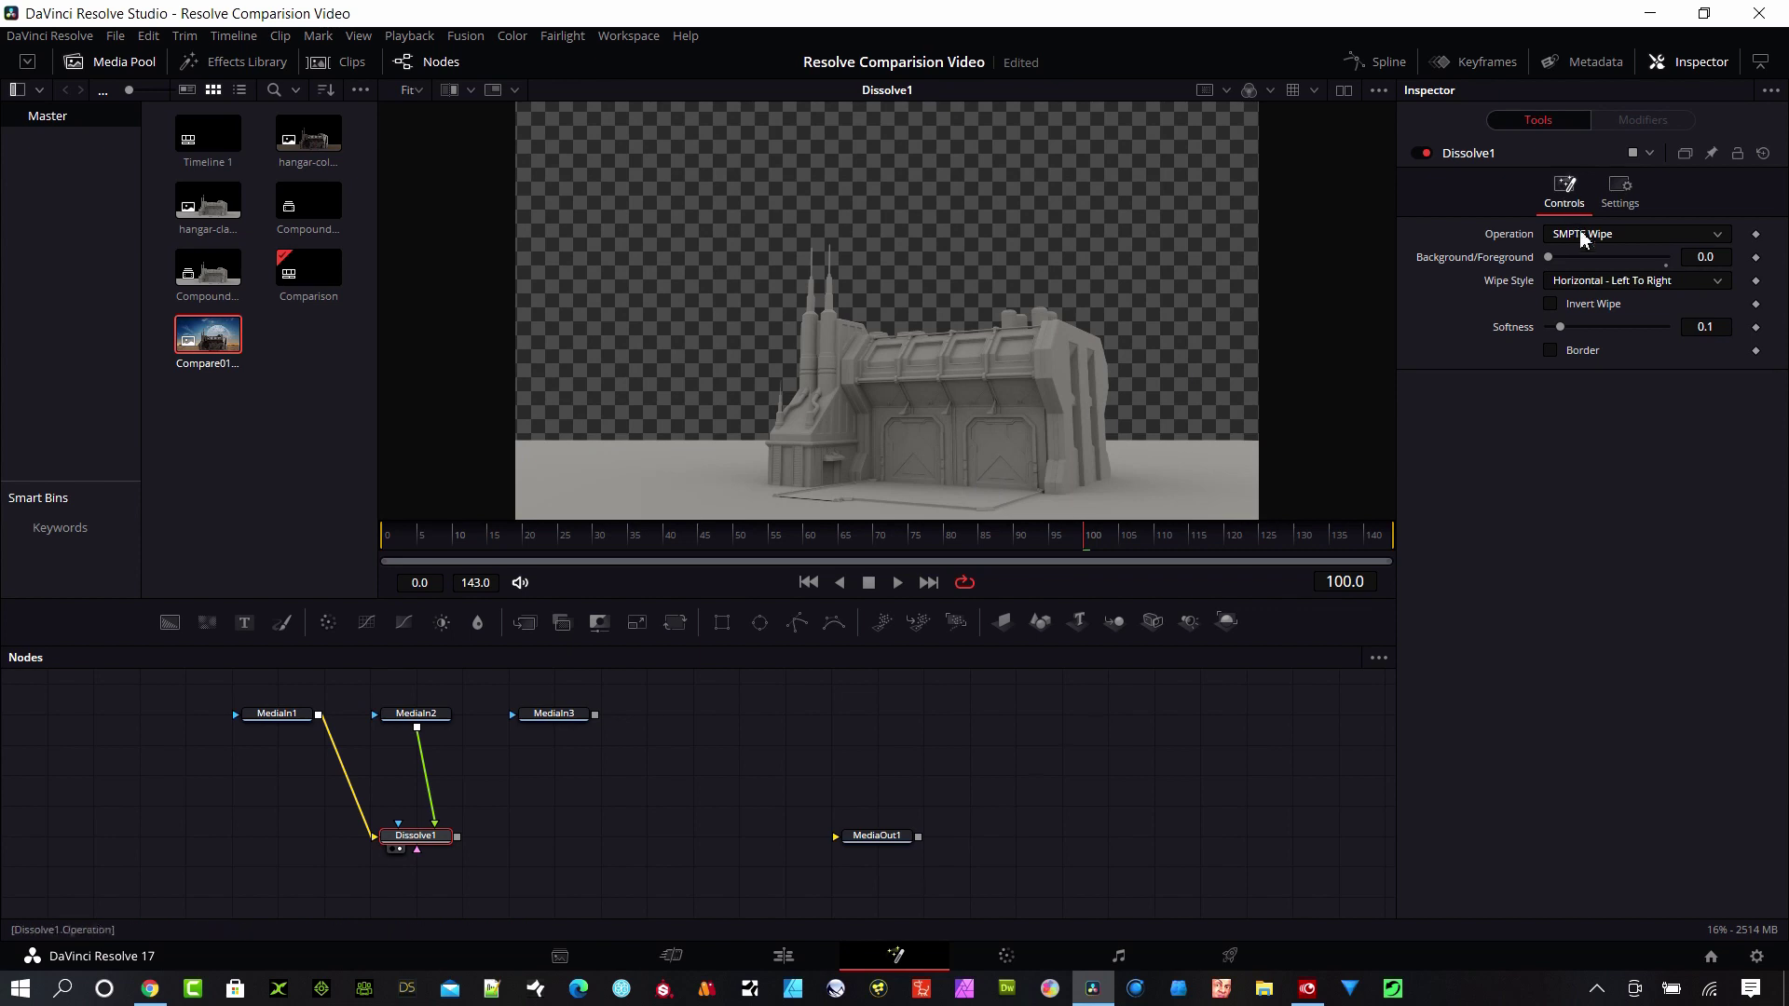
left_click_drag(1549, 256, 1601, 260)
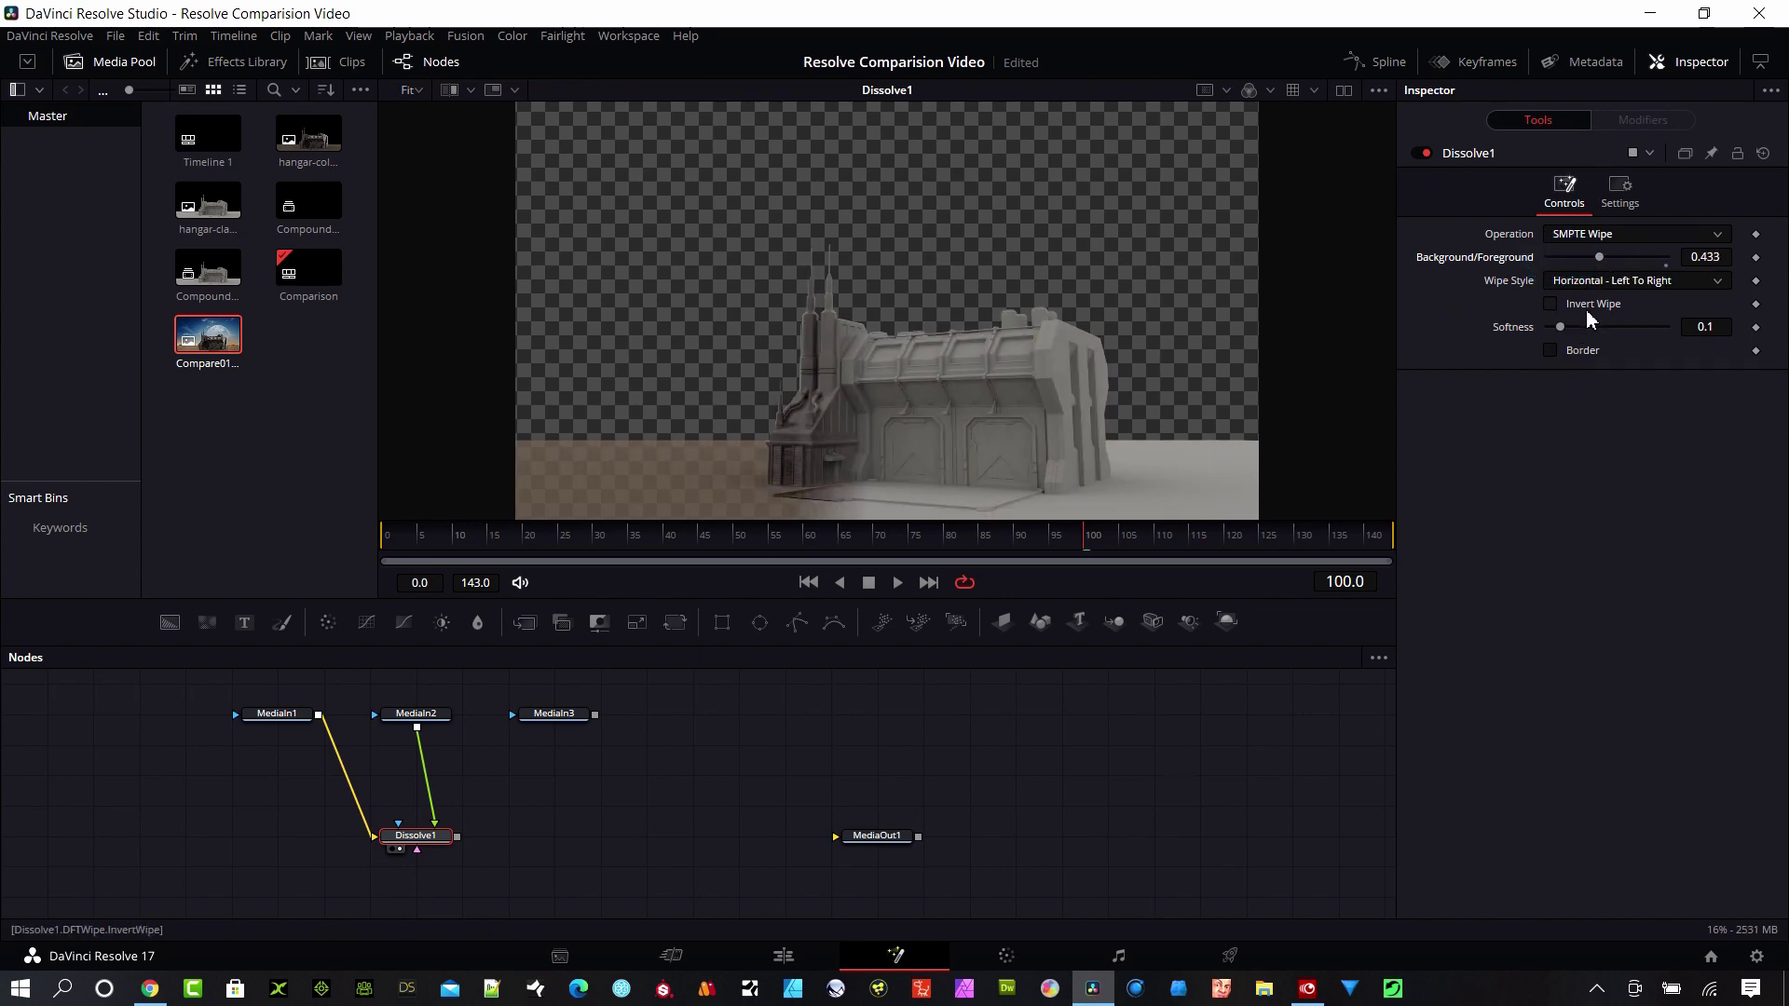
left_click_drag(1562, 330, 1530, 338)
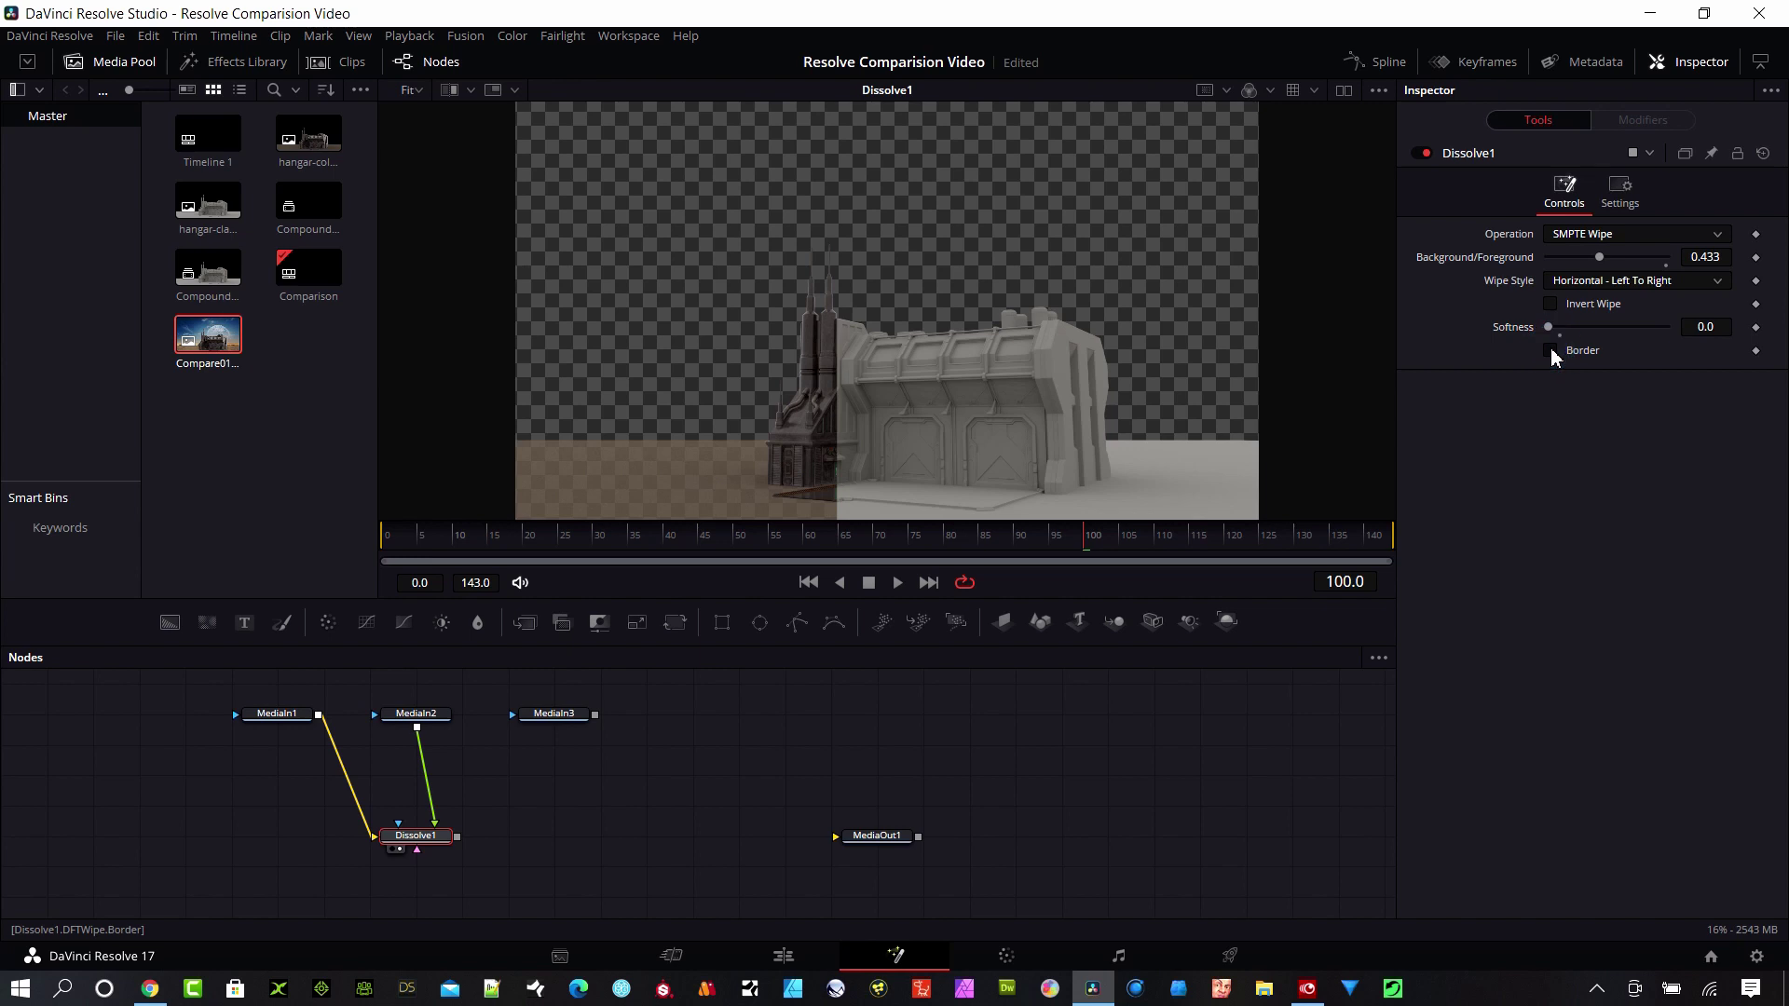
Enable the wipe border, set Border Width to 0.016, and move the split to 0.567
left_click(1550, 350)
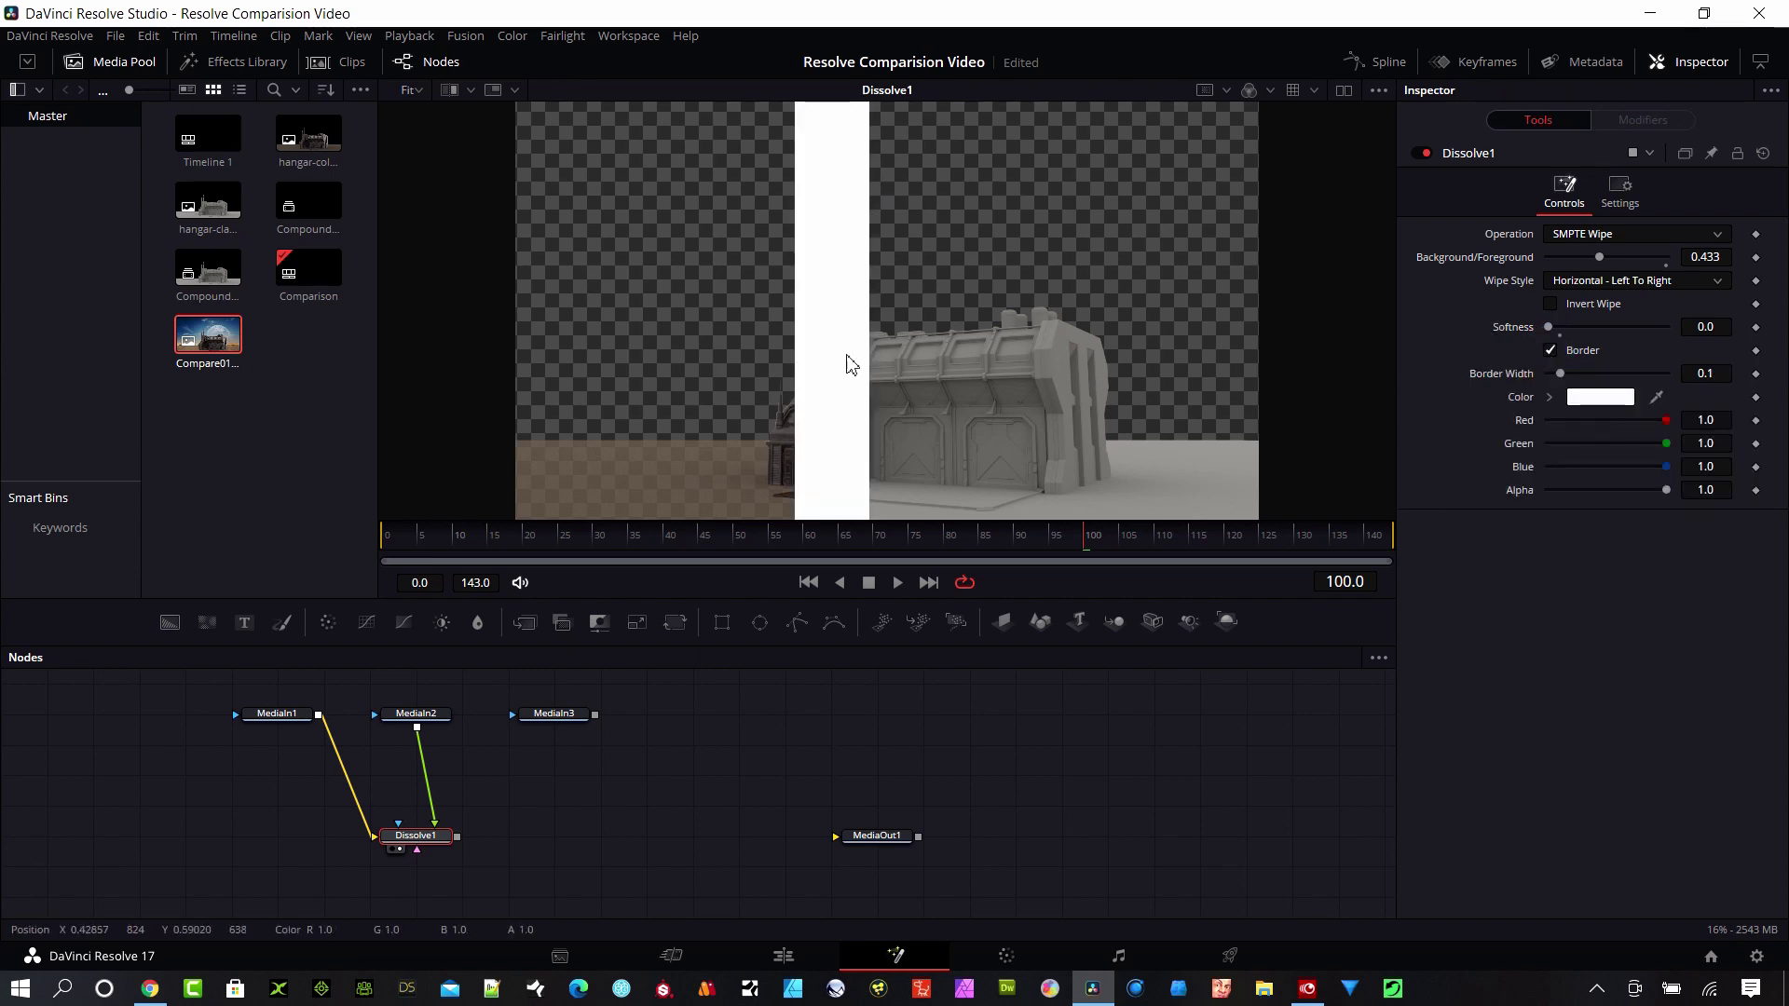
left_click_drag(1719, 382, 1664, 382)
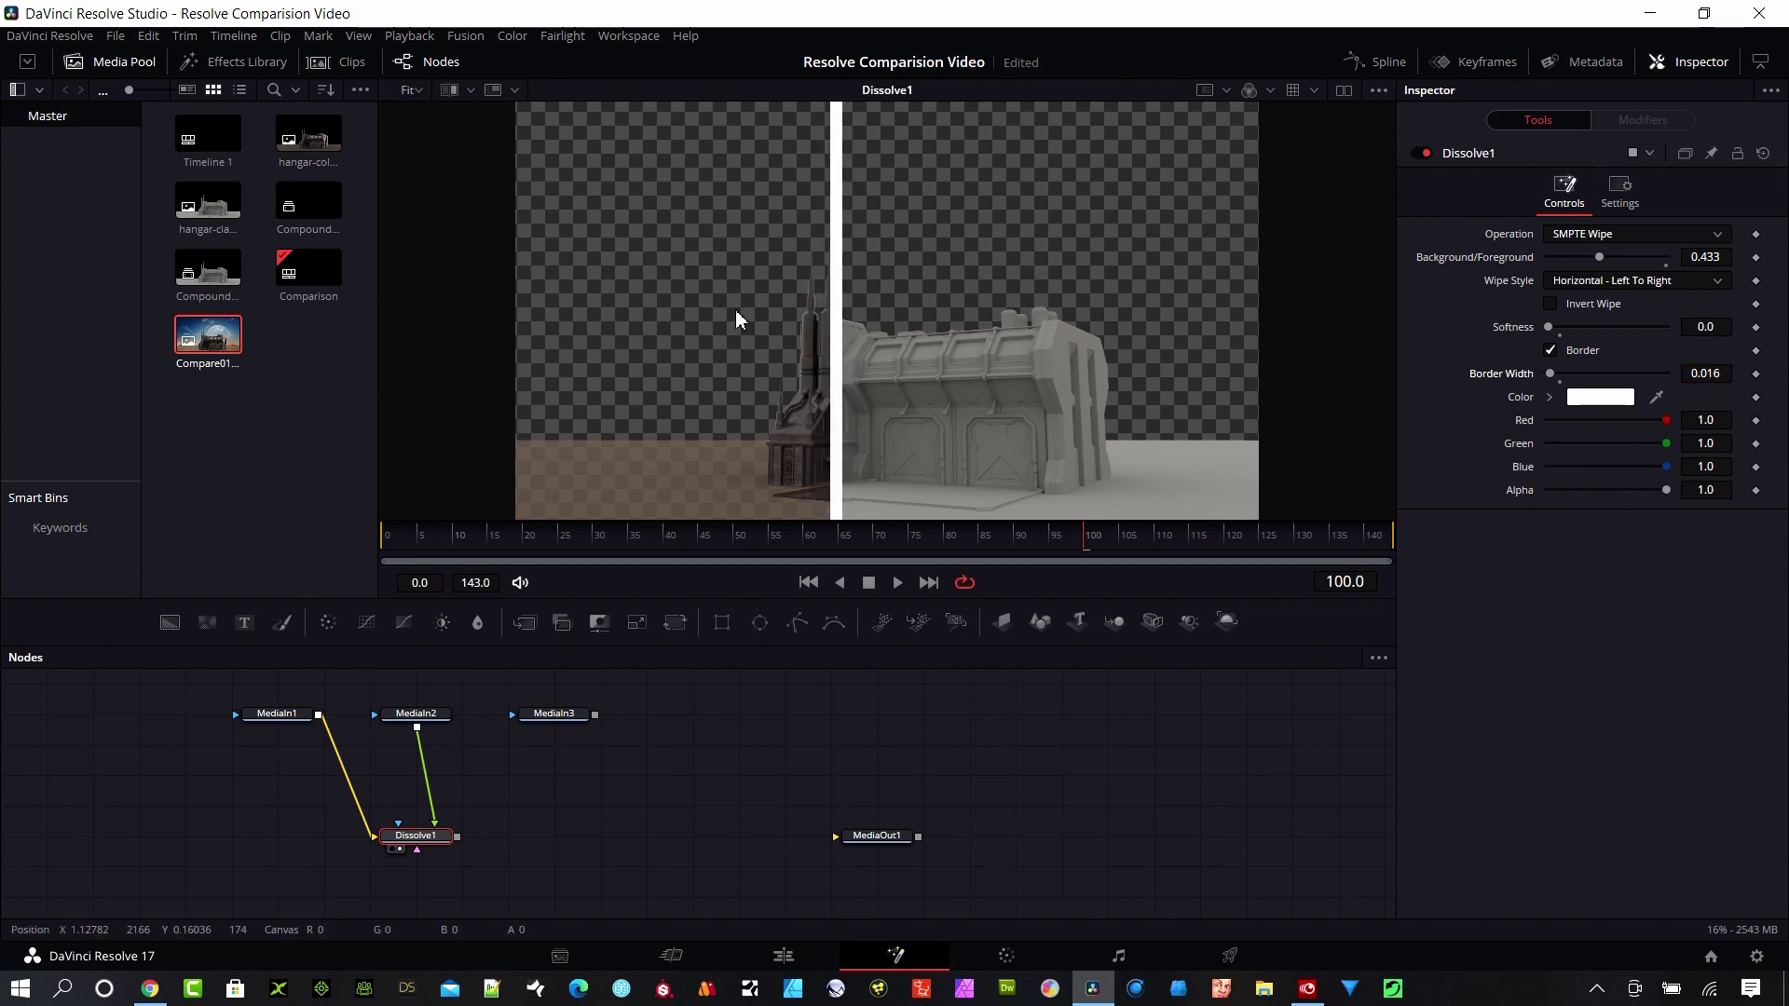
left_click_drag(1598, 257, 1615, 296)
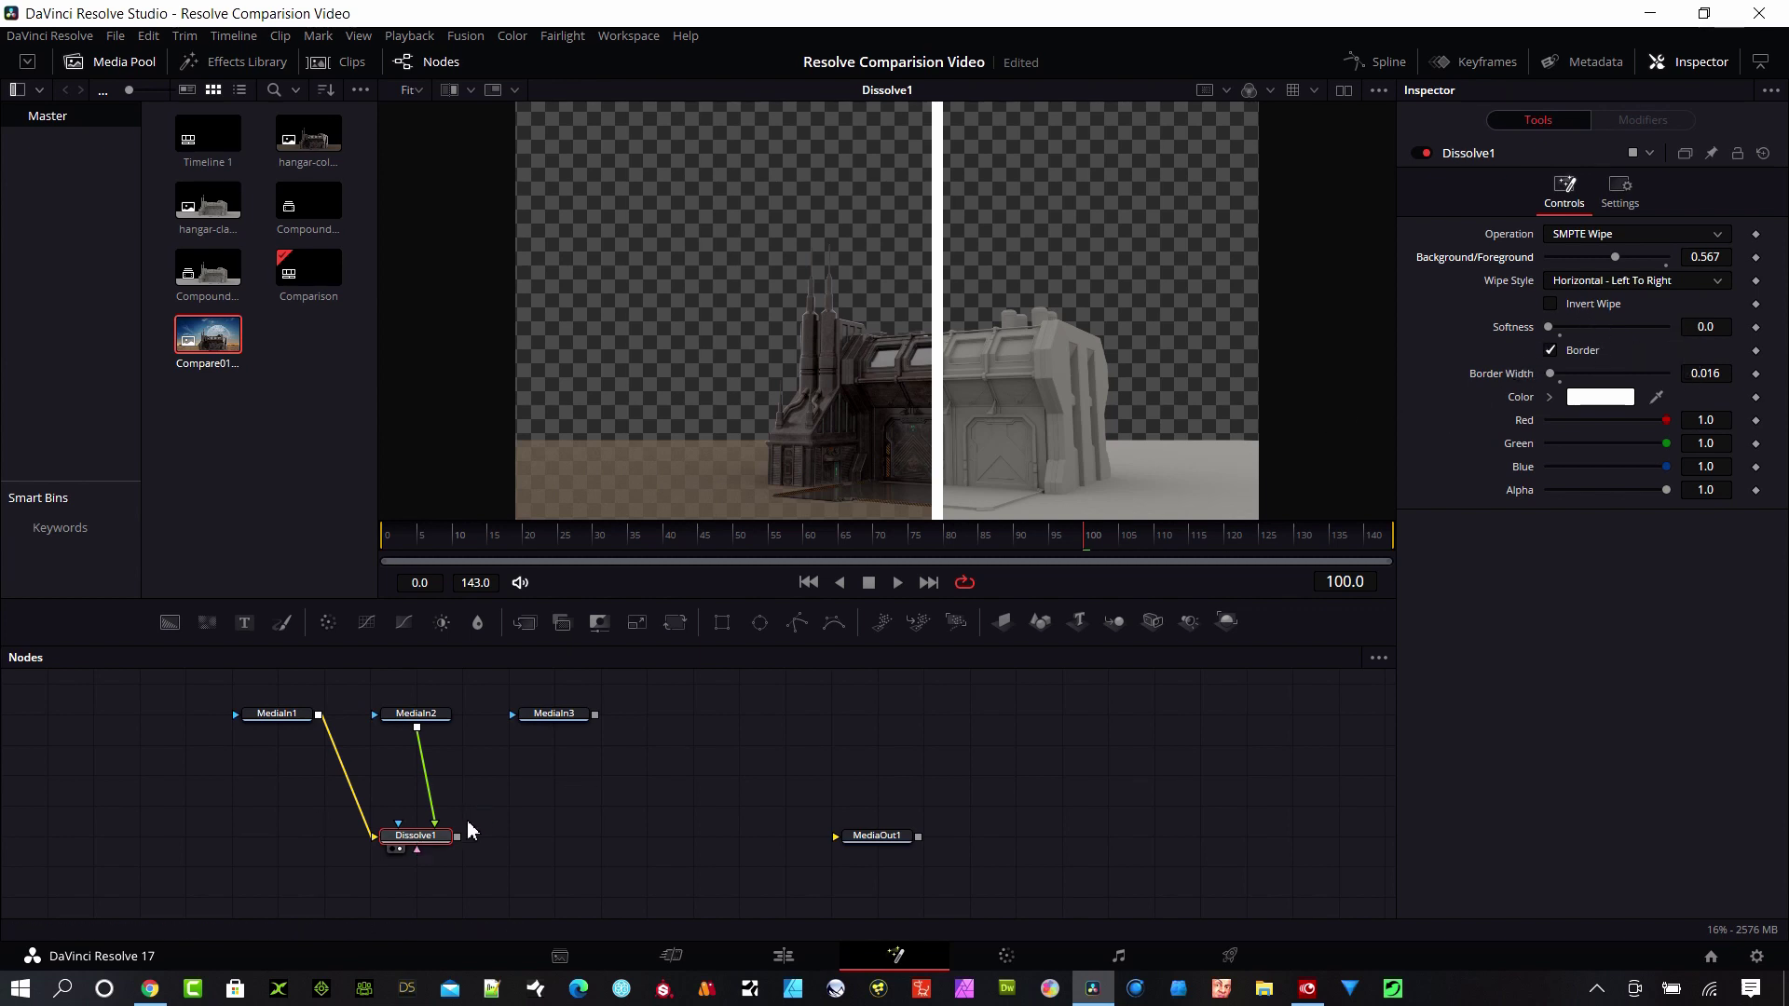
Copy Dissolve1 and paste it as Dissolve1_1, placed to the right of Dissolve1
right_click(423, 843)
left_click(495, 361)
right_click(574, 819)
left_click(653, 788)
left_click_drag(562, 814, 610, 844)
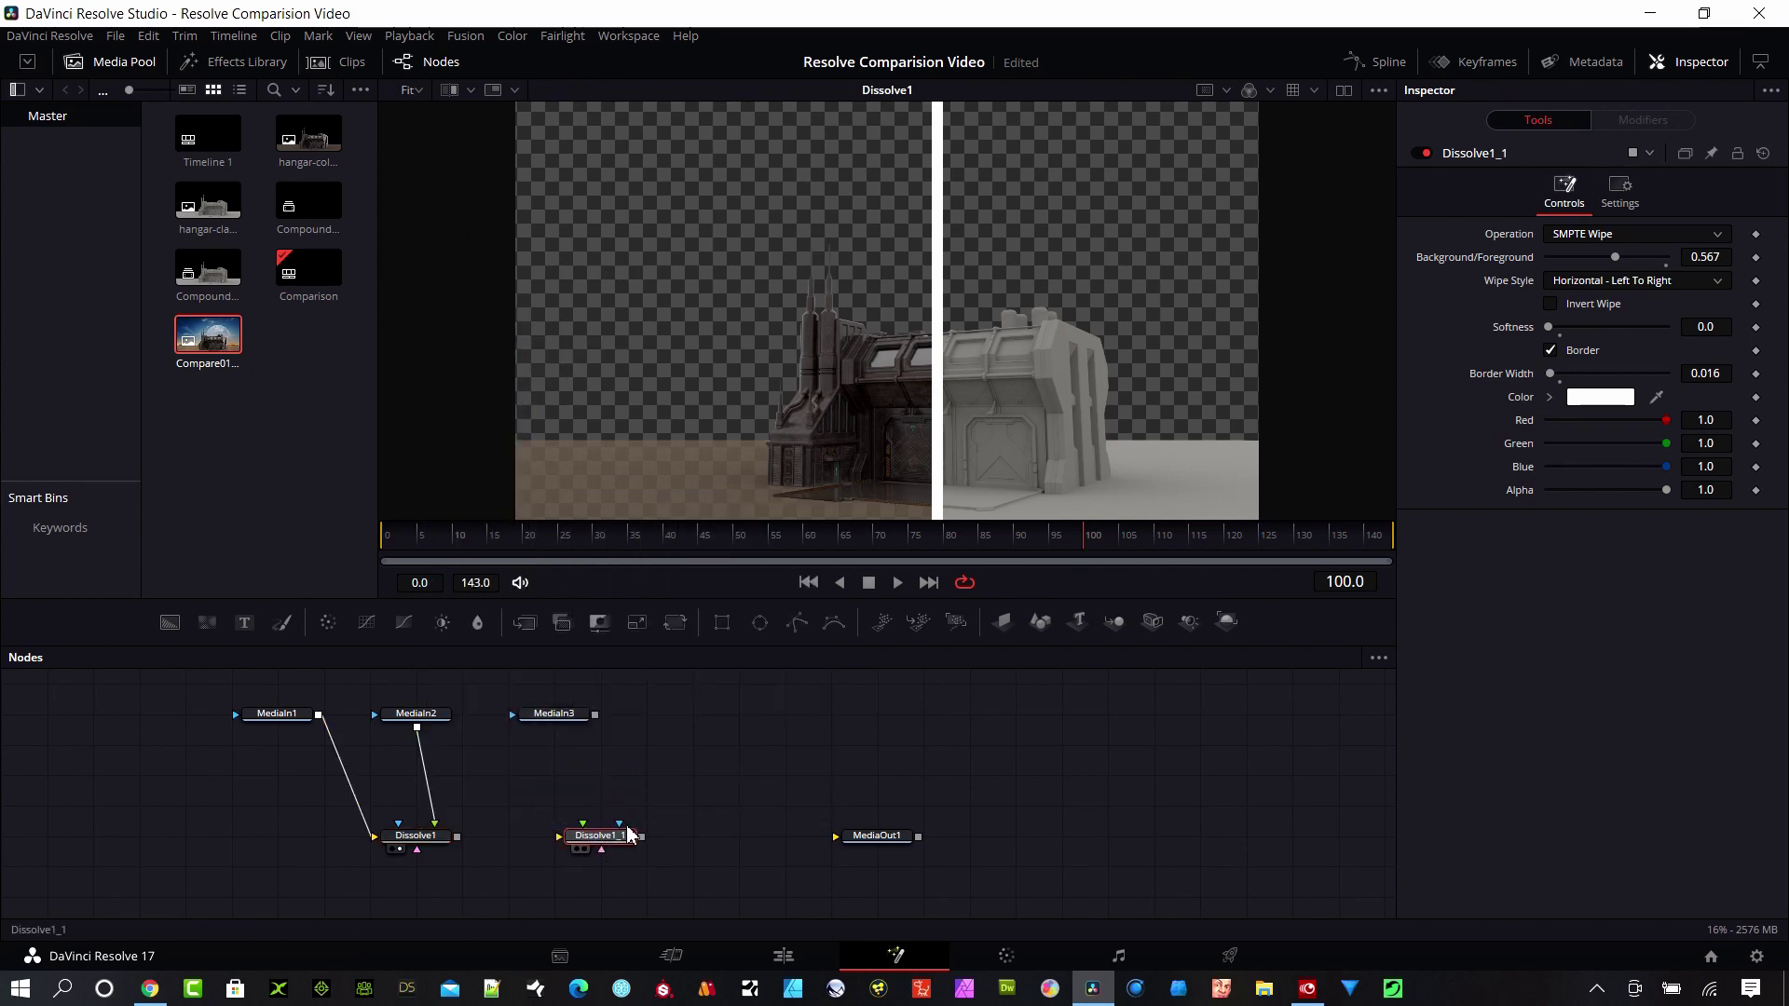
Wire Dissolve1 and MediaIn3 into Dissolve1_1, and Dissolve1_1 into MediaOut1
left_click_drag(457, 837, 562, 837)
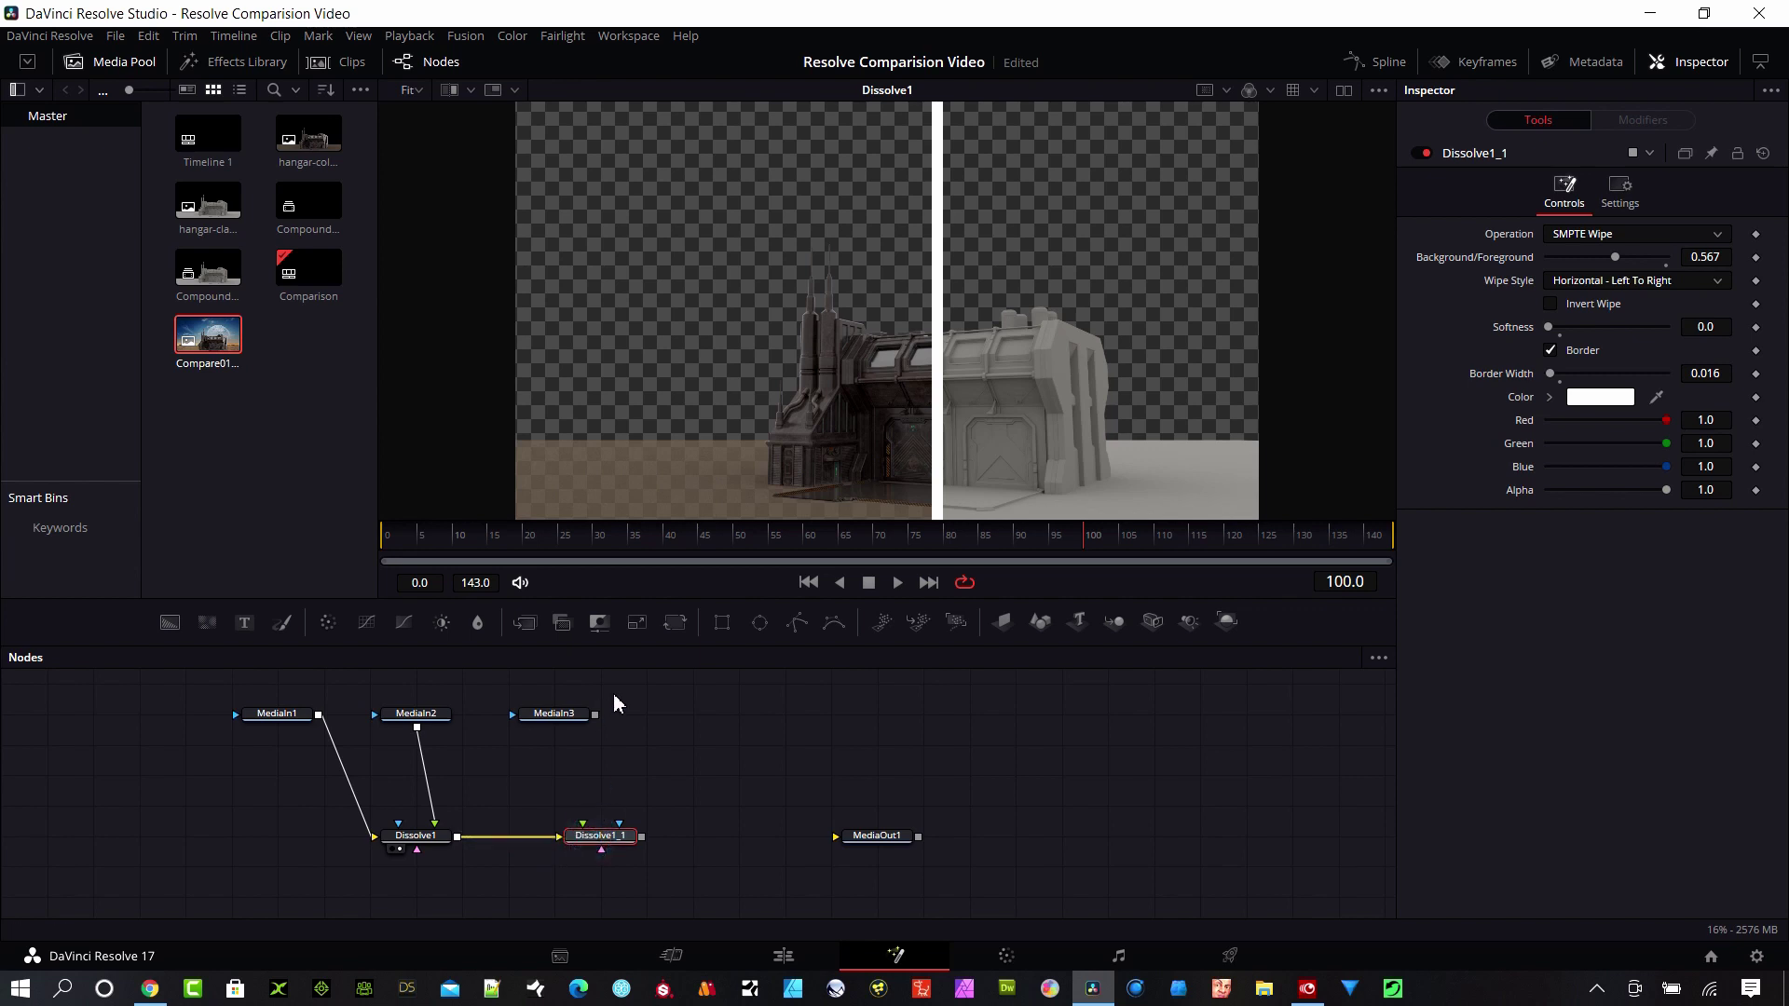
left_click_drag(595, 714, 593, 848)
left_click(411, 836)
left_click_drag(643, 836, 868, 846)
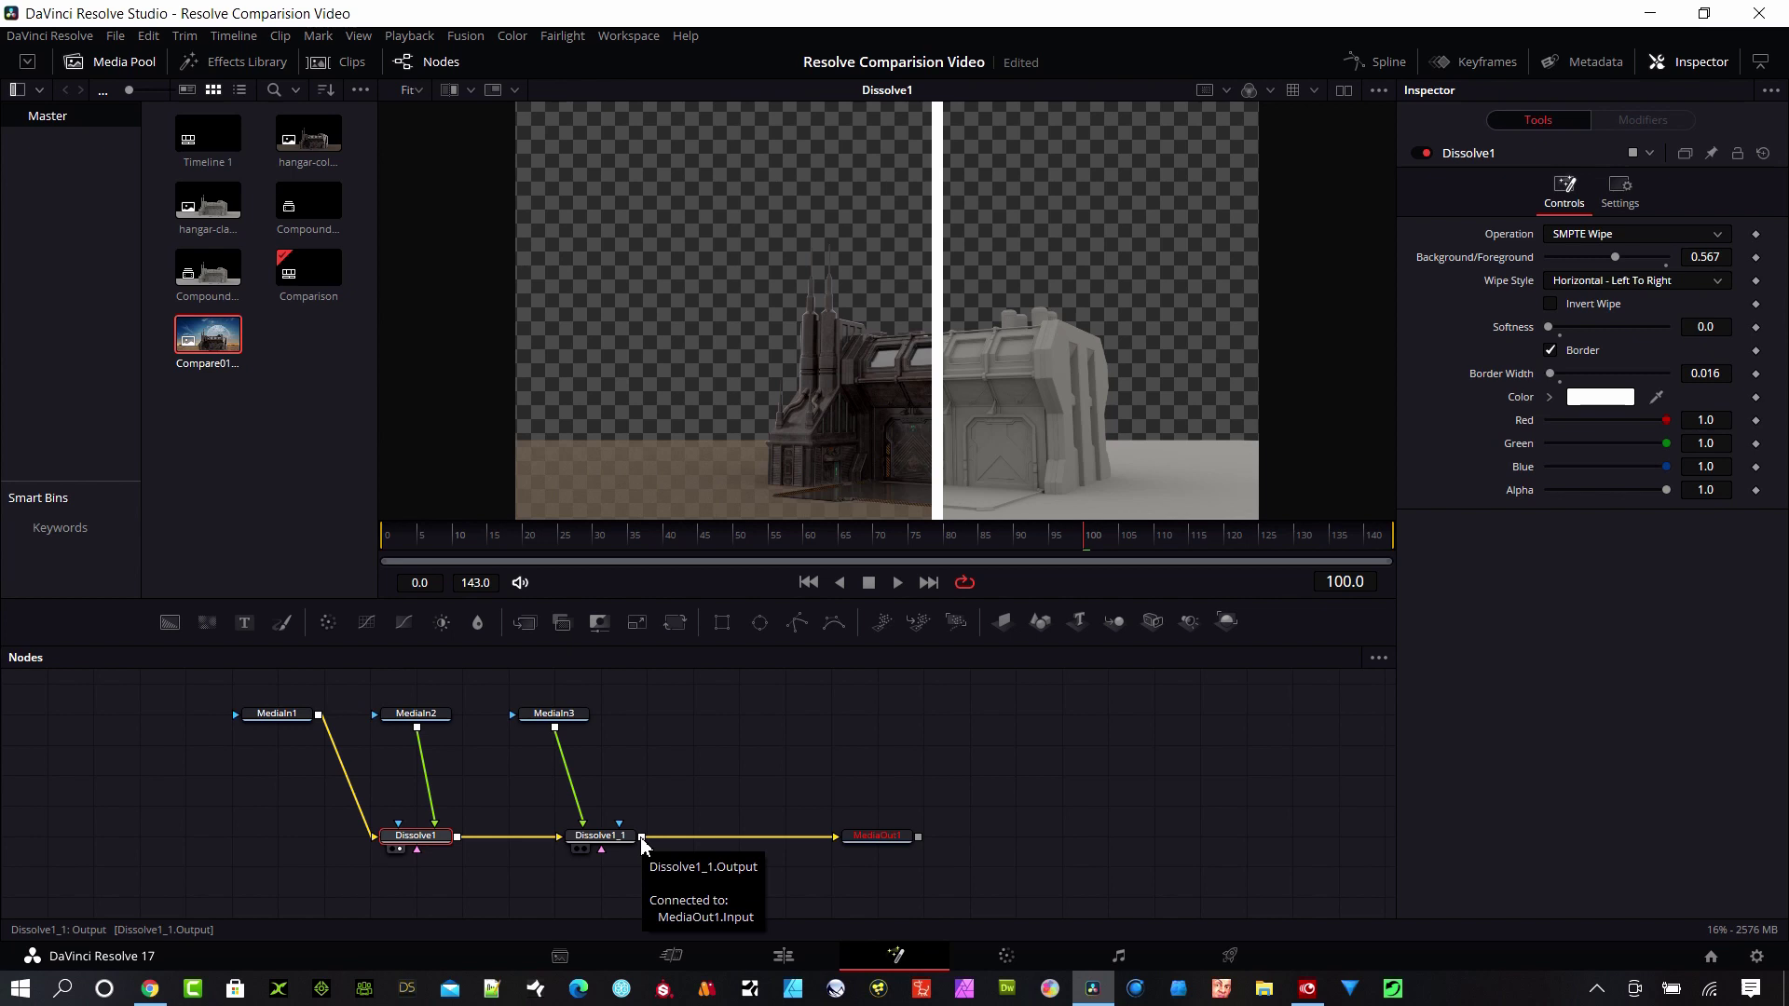
left_click(424, 844)
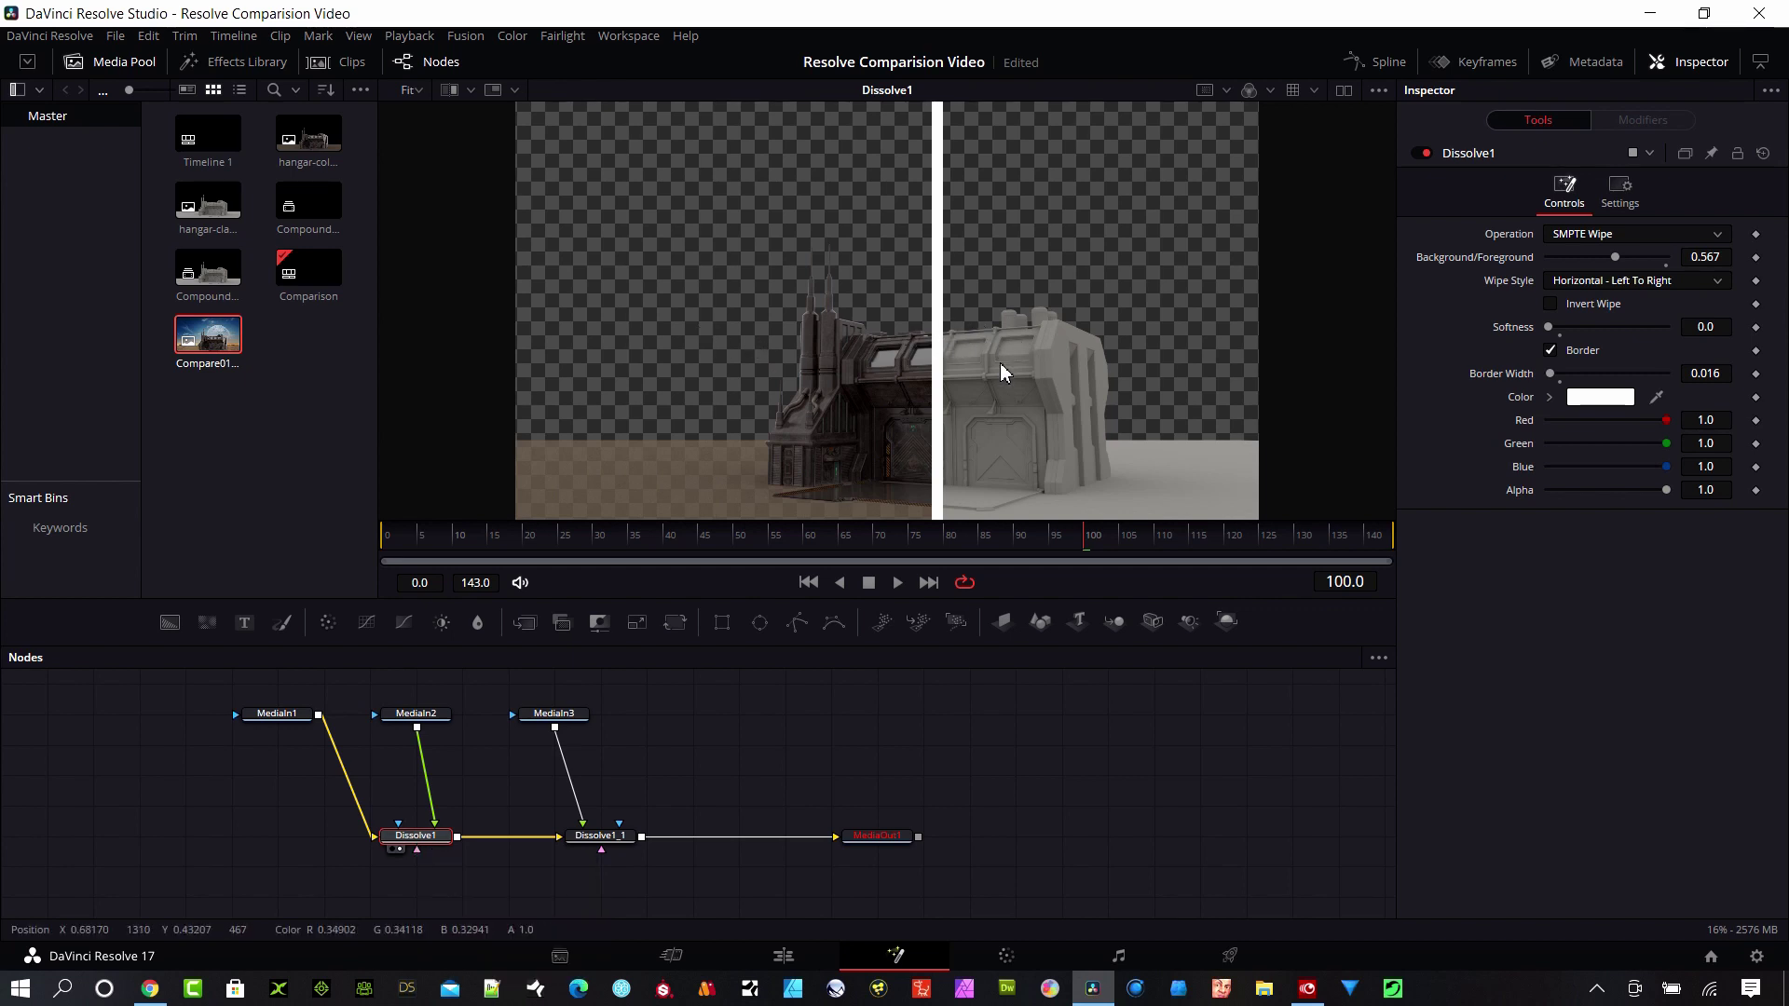
Drag Dissolve1's Background/Foreground mix to 0.0 and scrub the playhead back to frame 0
left_click(417, 843)
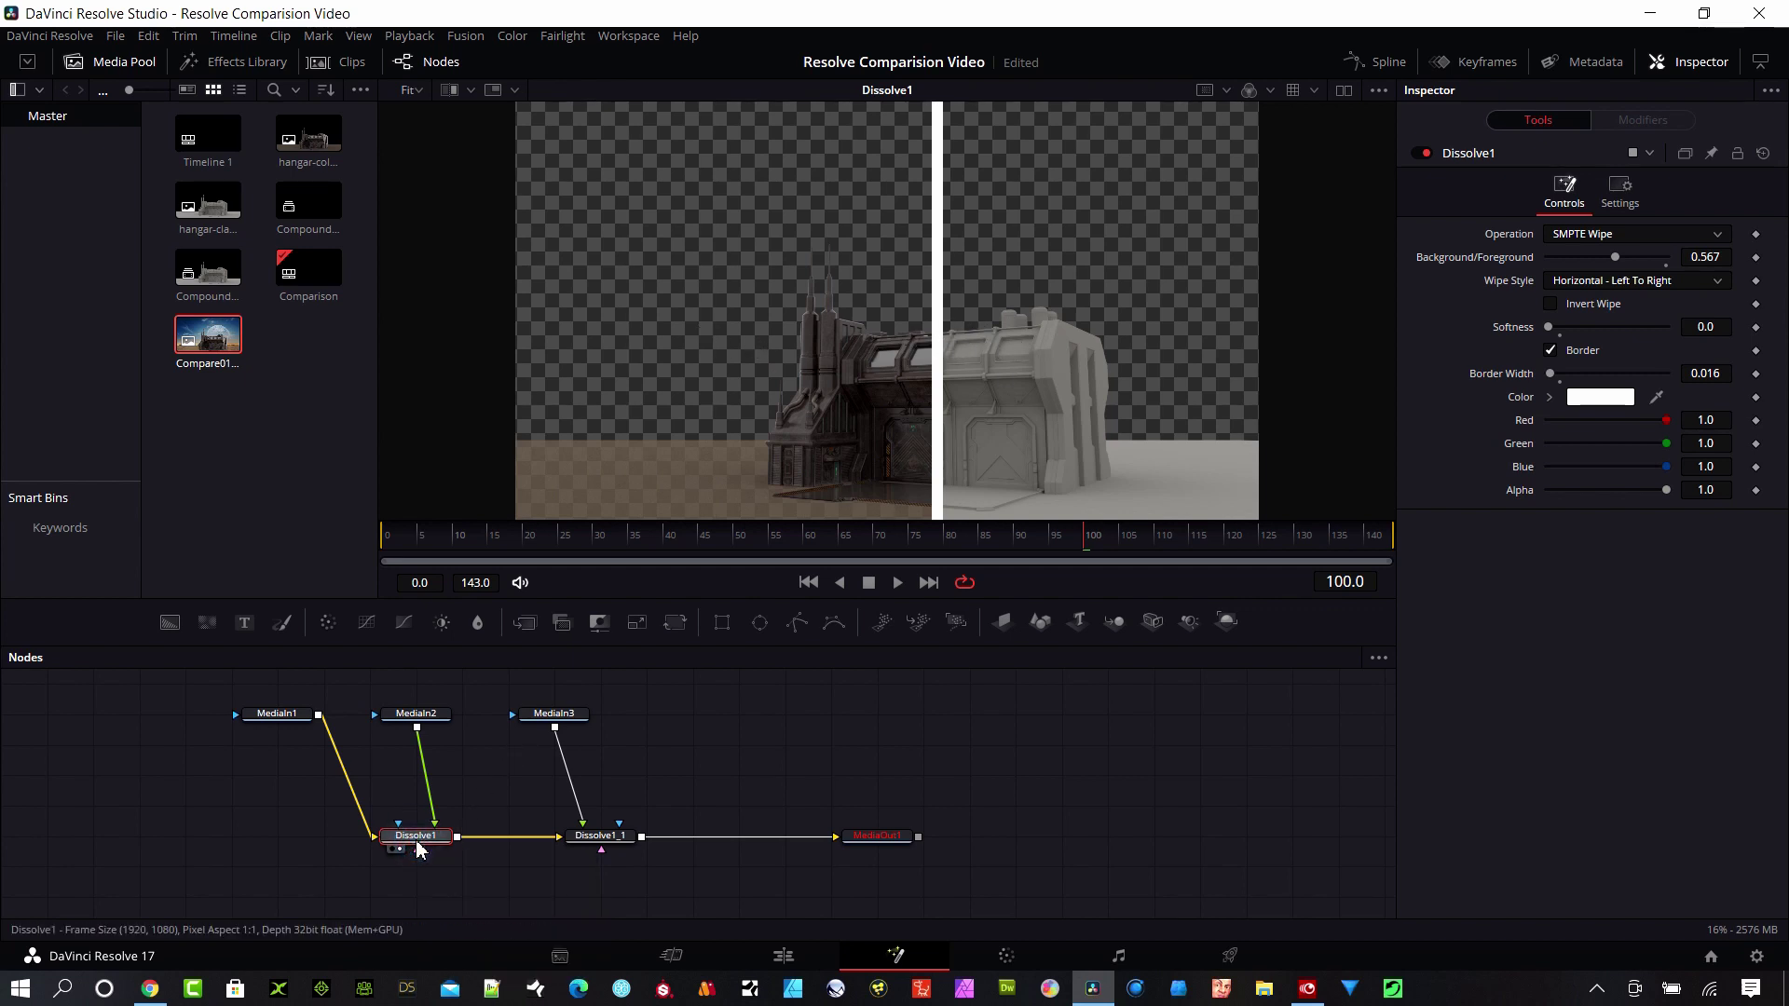
left_click(419, 844)
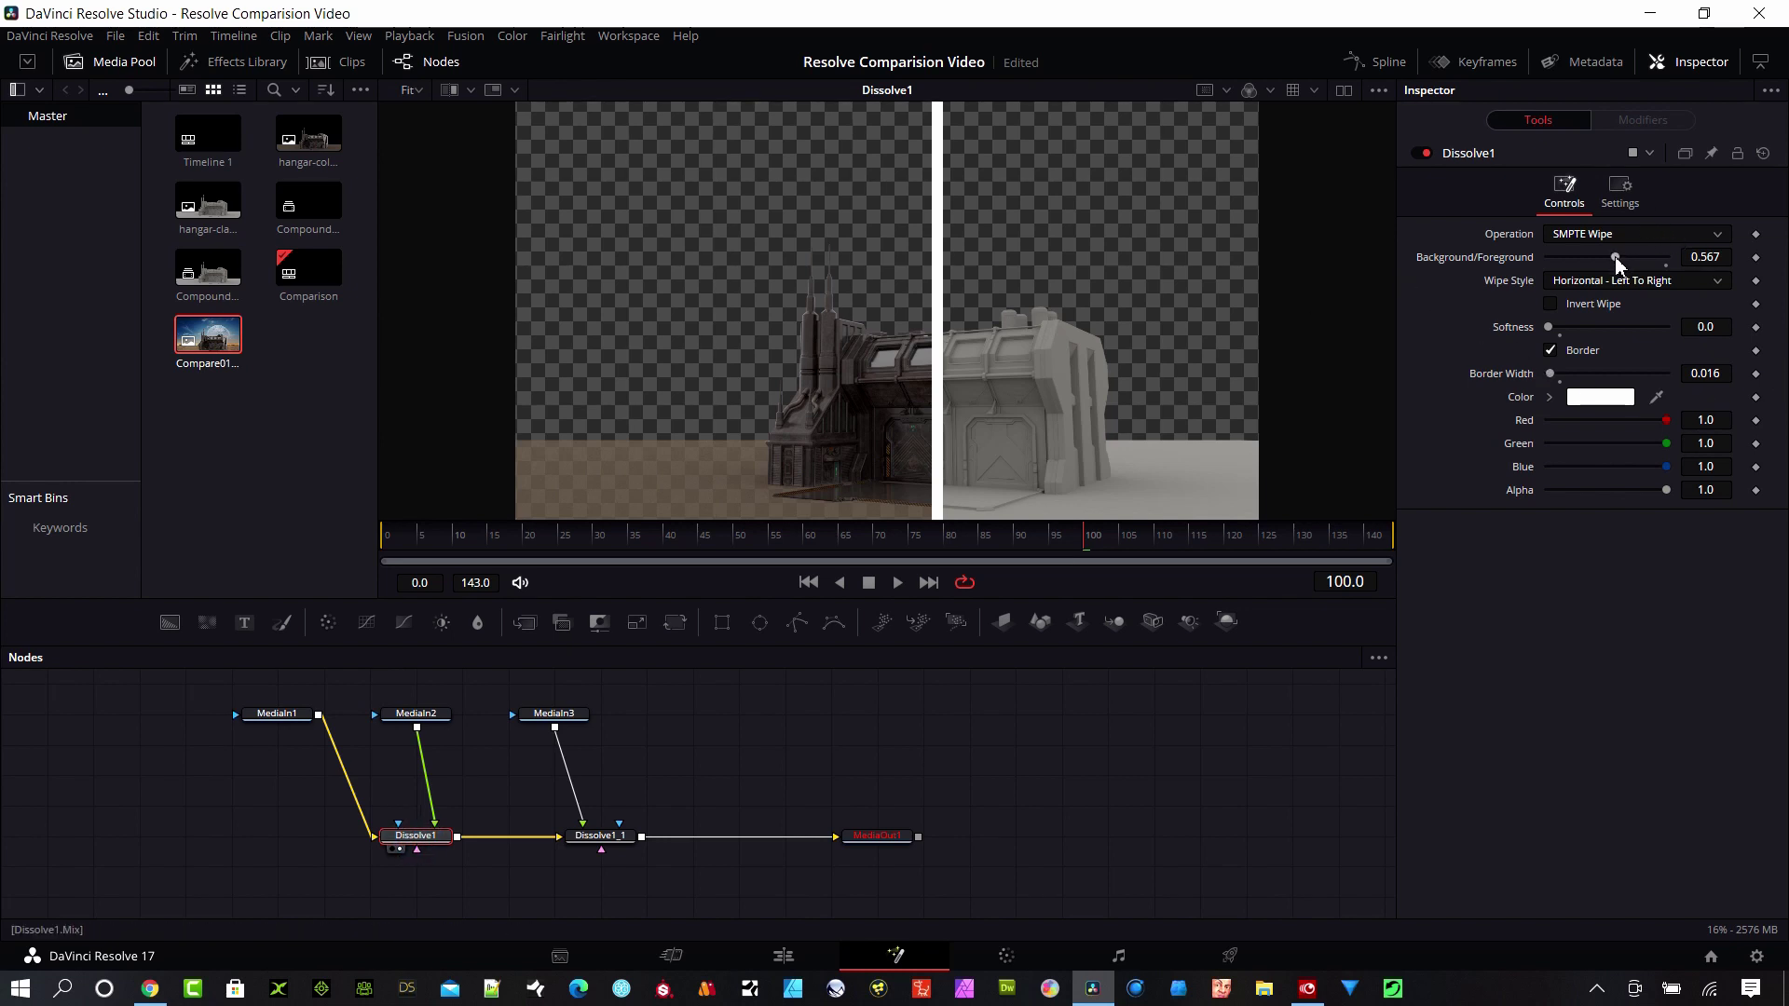
left_click_drag(1617, 261, 1478, 261)
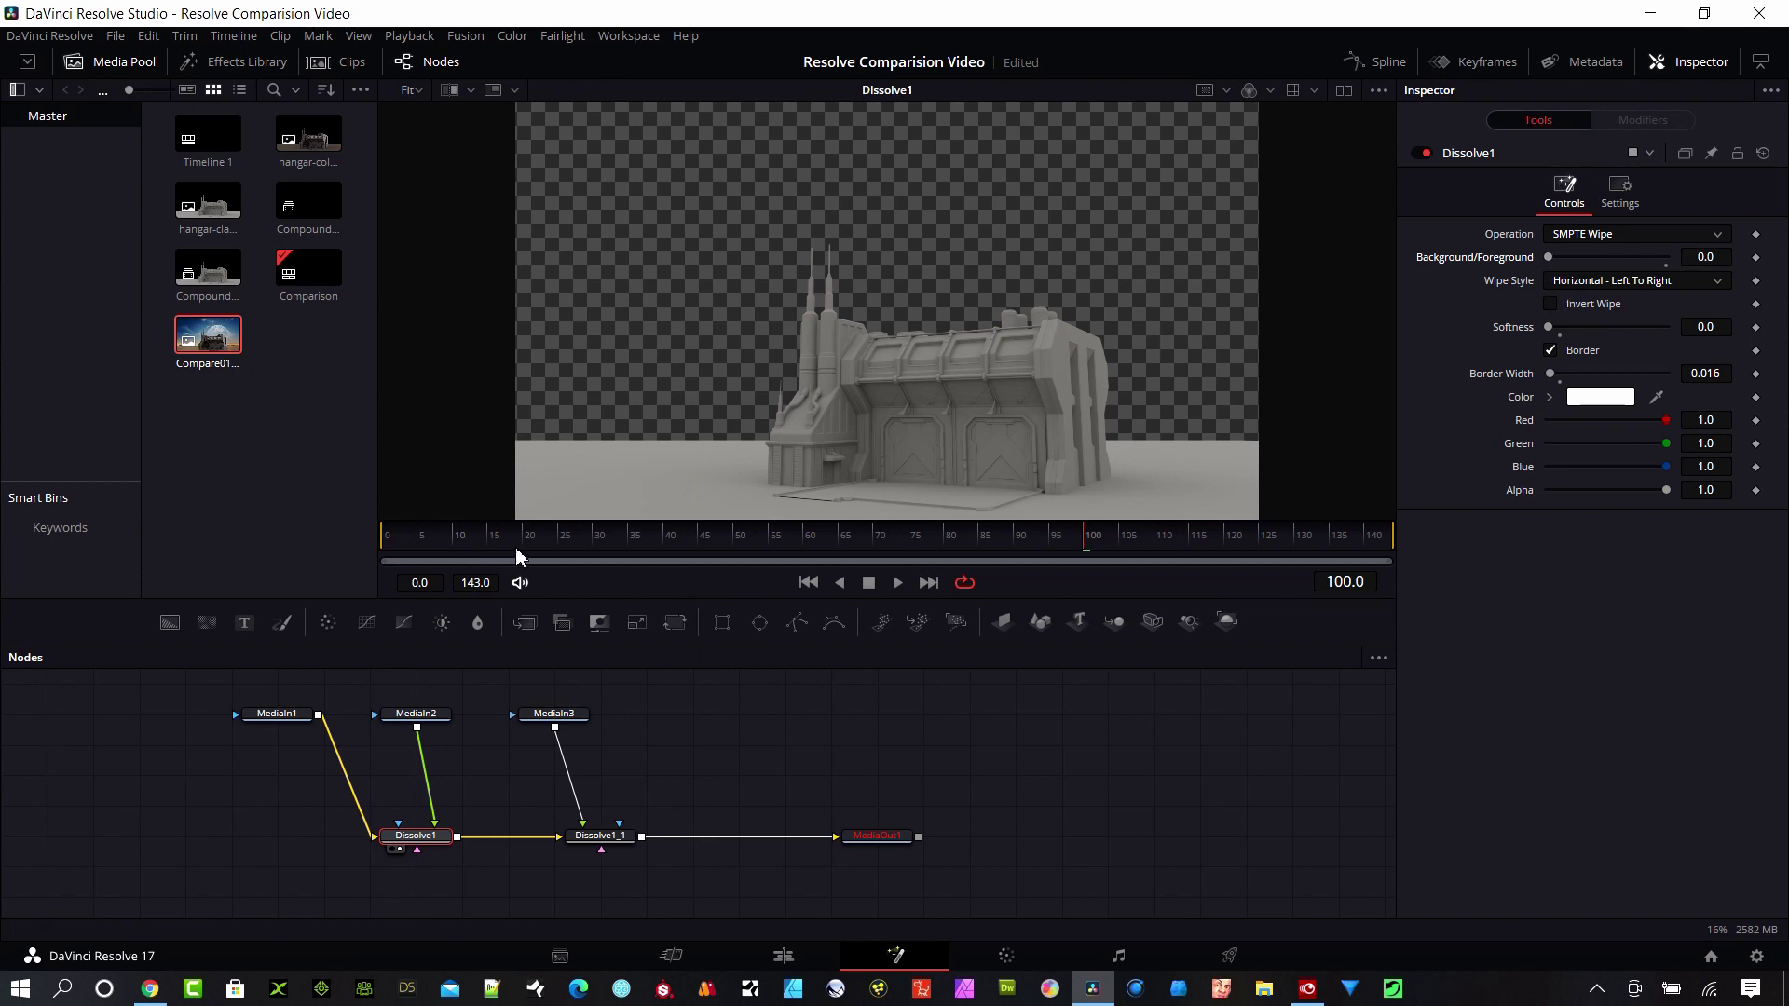
left_click_drag(538, 542, 310, 555)
Attach an Anim Curves modifier to Dissolve1's Background/Foreground mix
right_click(1491, 257)
mouse_move(1578, 339)
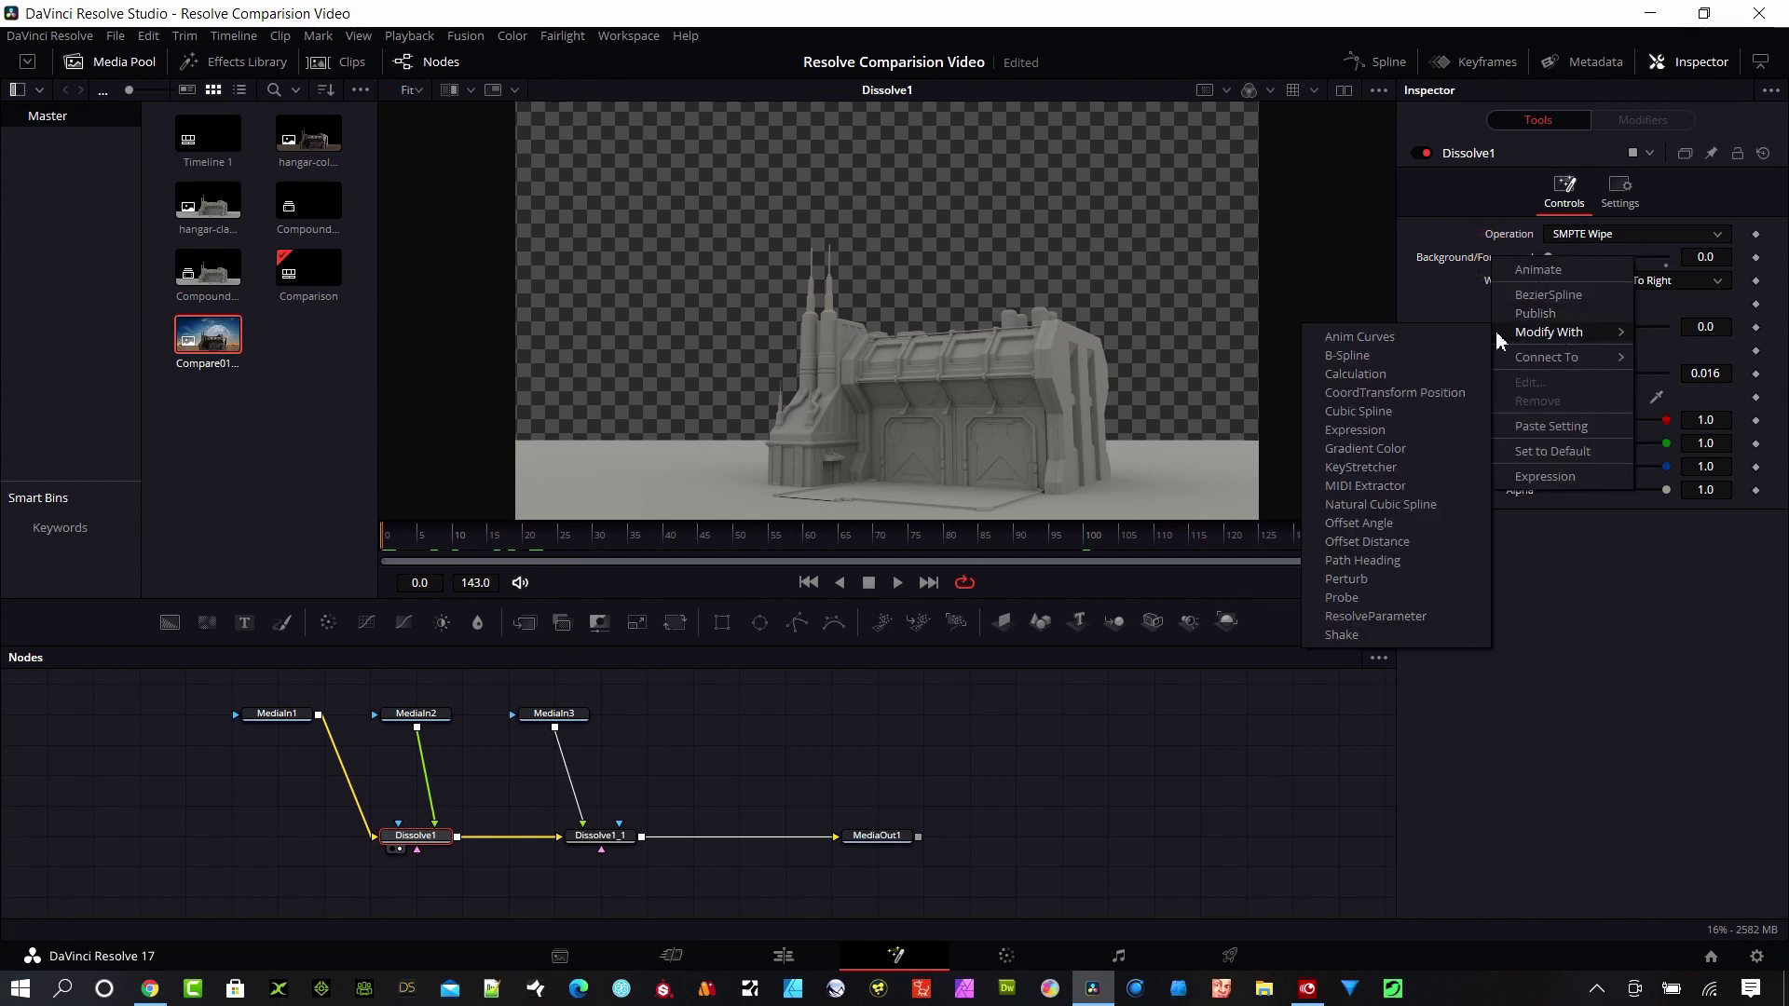
left_click(1390, 335)
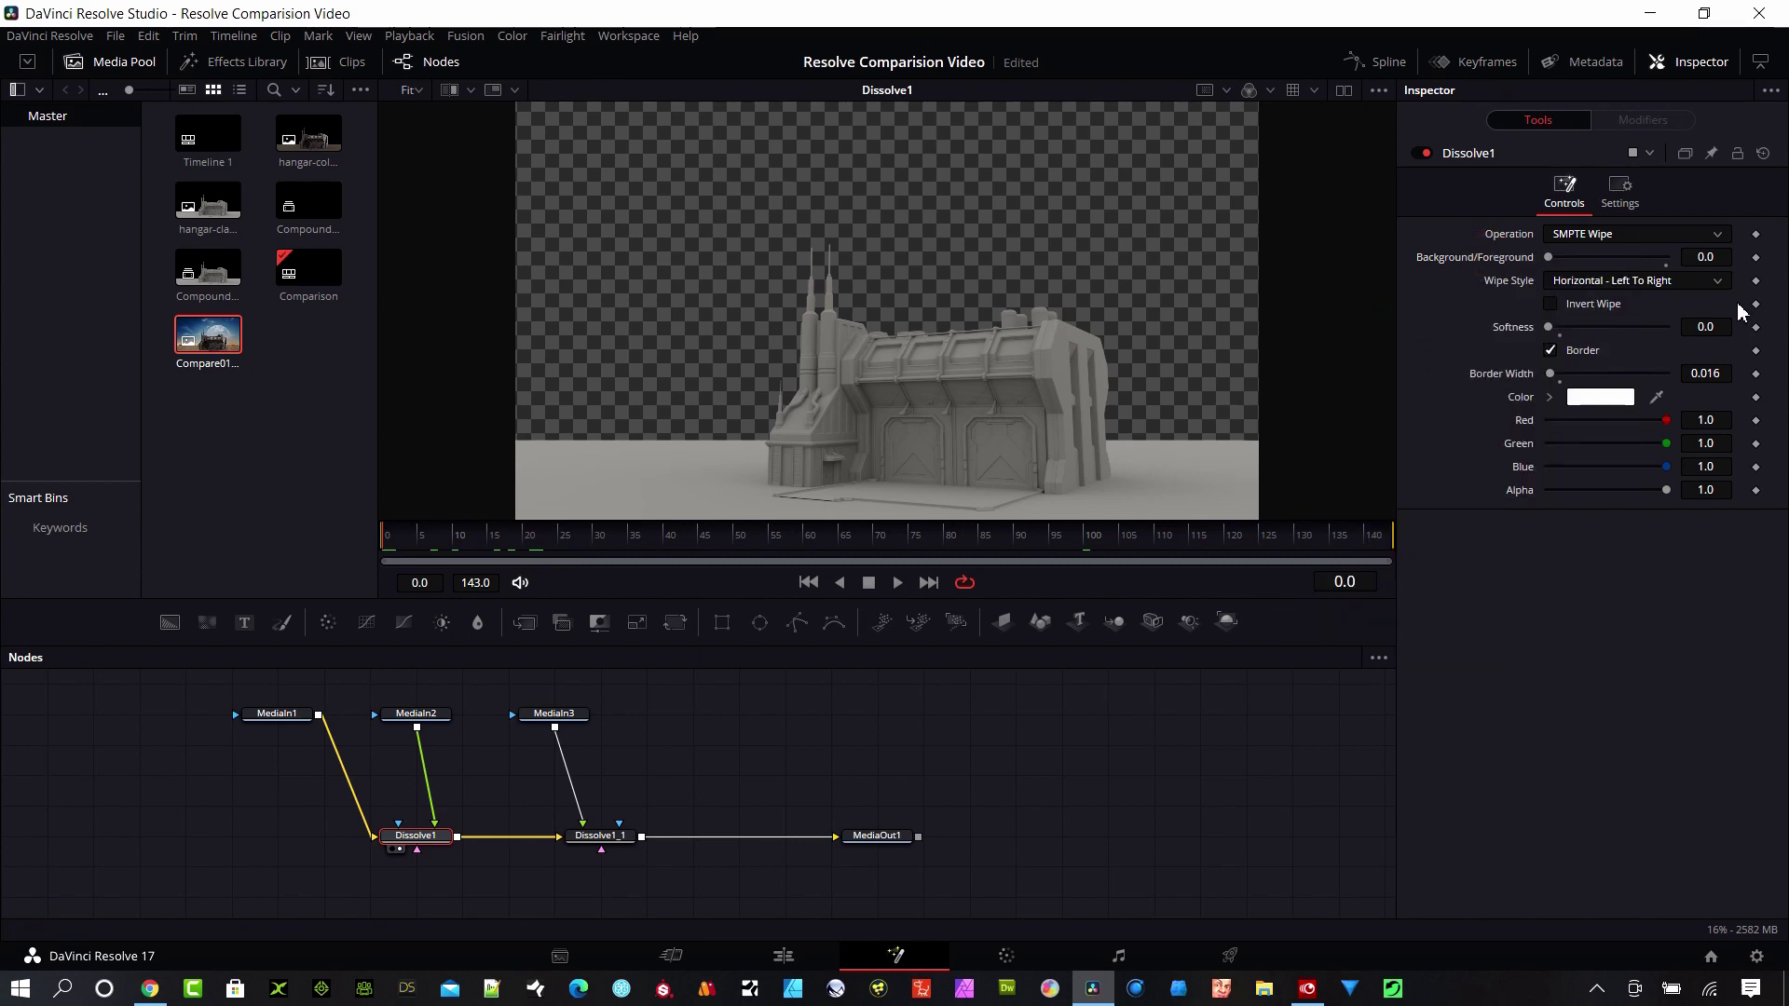
left_click(1645, 120)
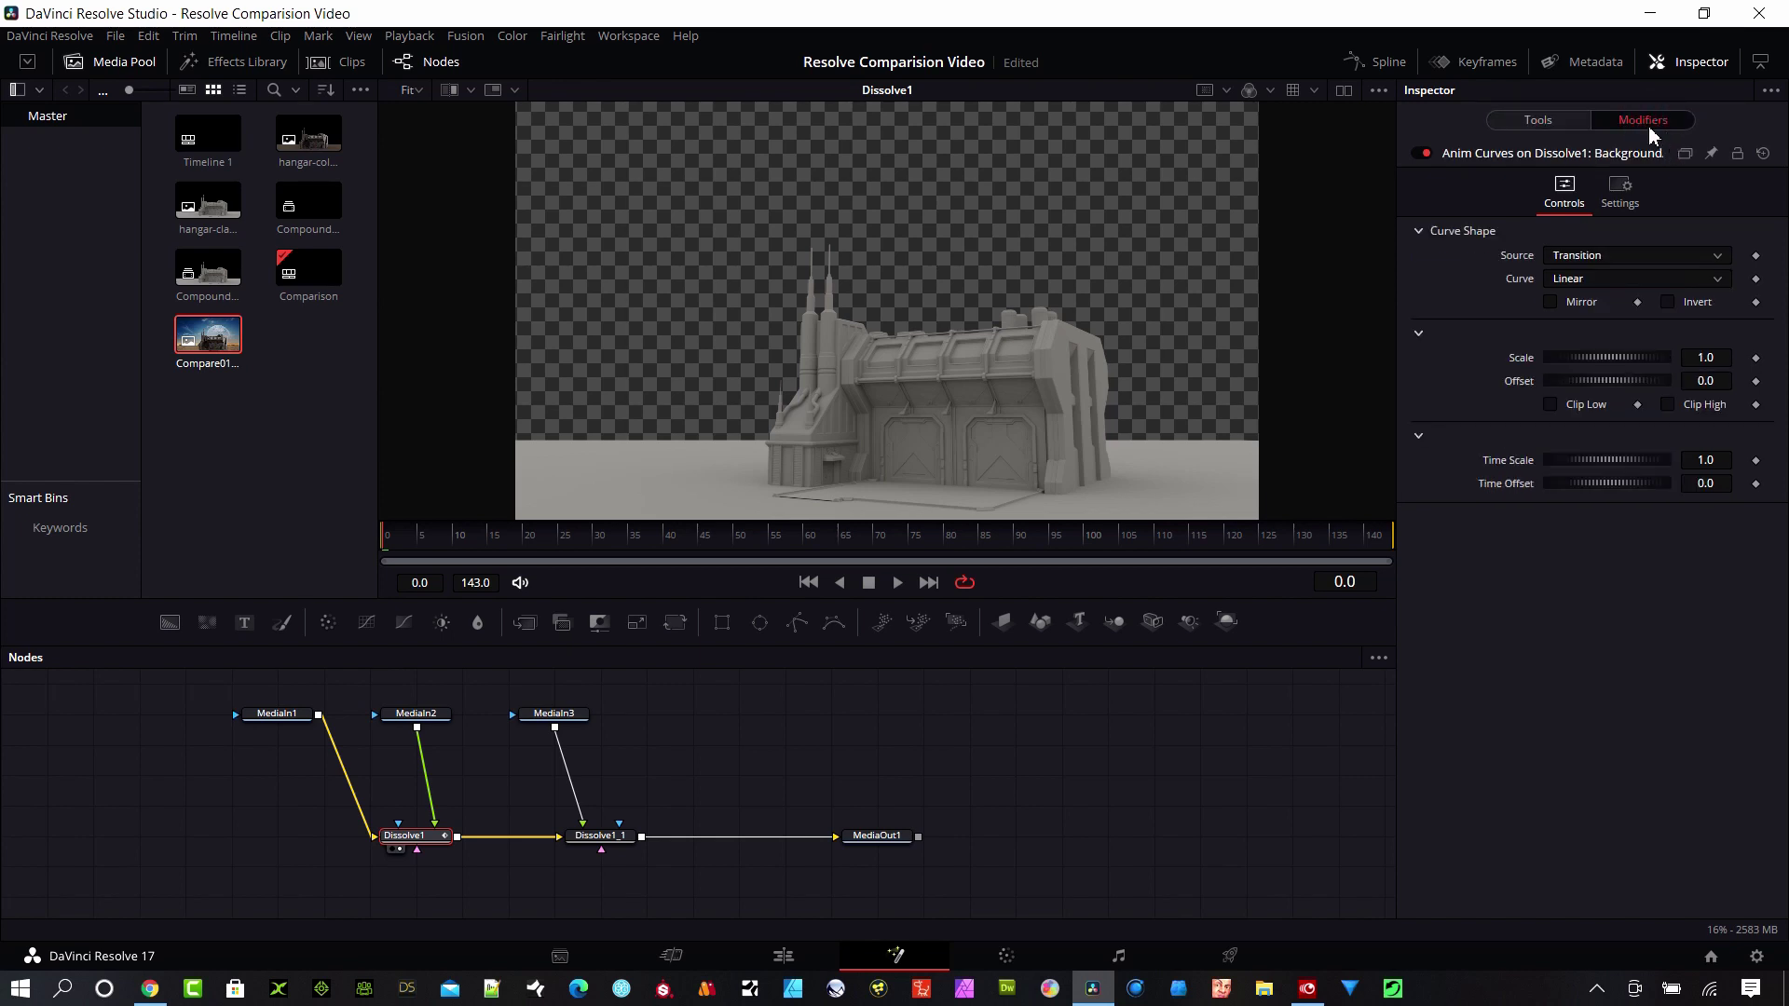
Set the modifier to an Easing curve with Quad out and Scale 1.855, then preview the sweep
left_click(1607, 282)
left_click(1603, 326)
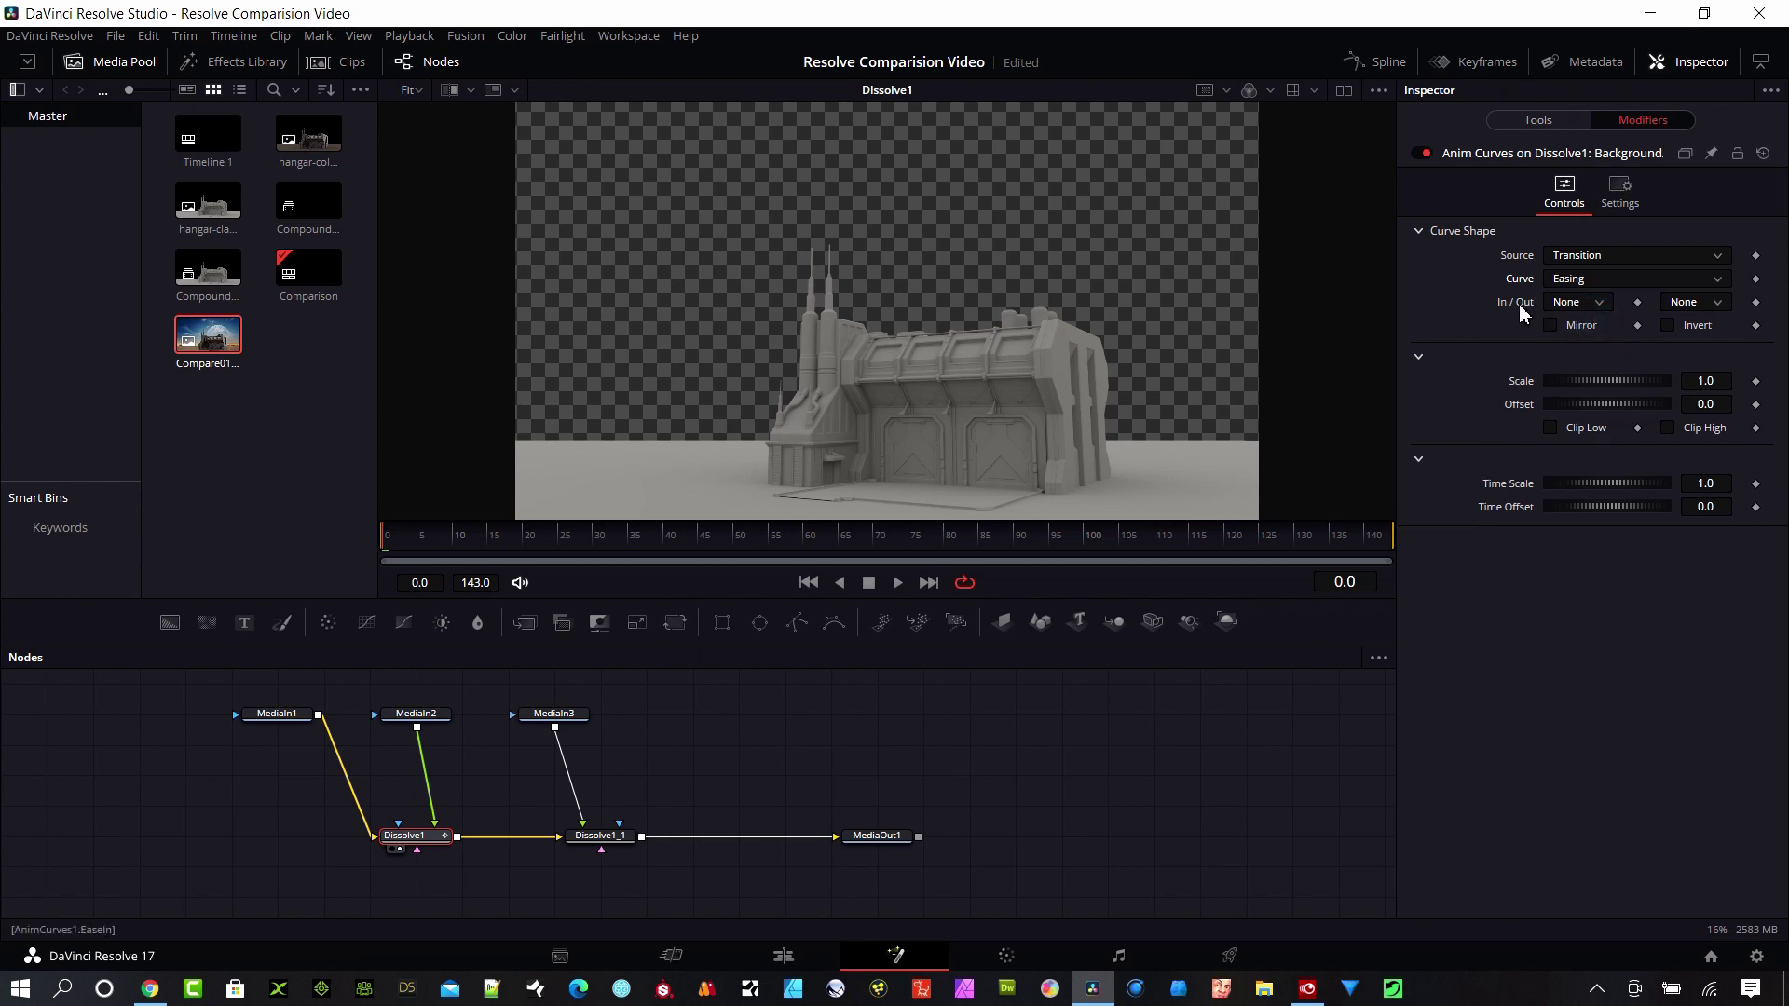
left_click(1717, 303)
left_click(1702, 382)
left_click(1719, 382)
type("1.855")
key("Return")
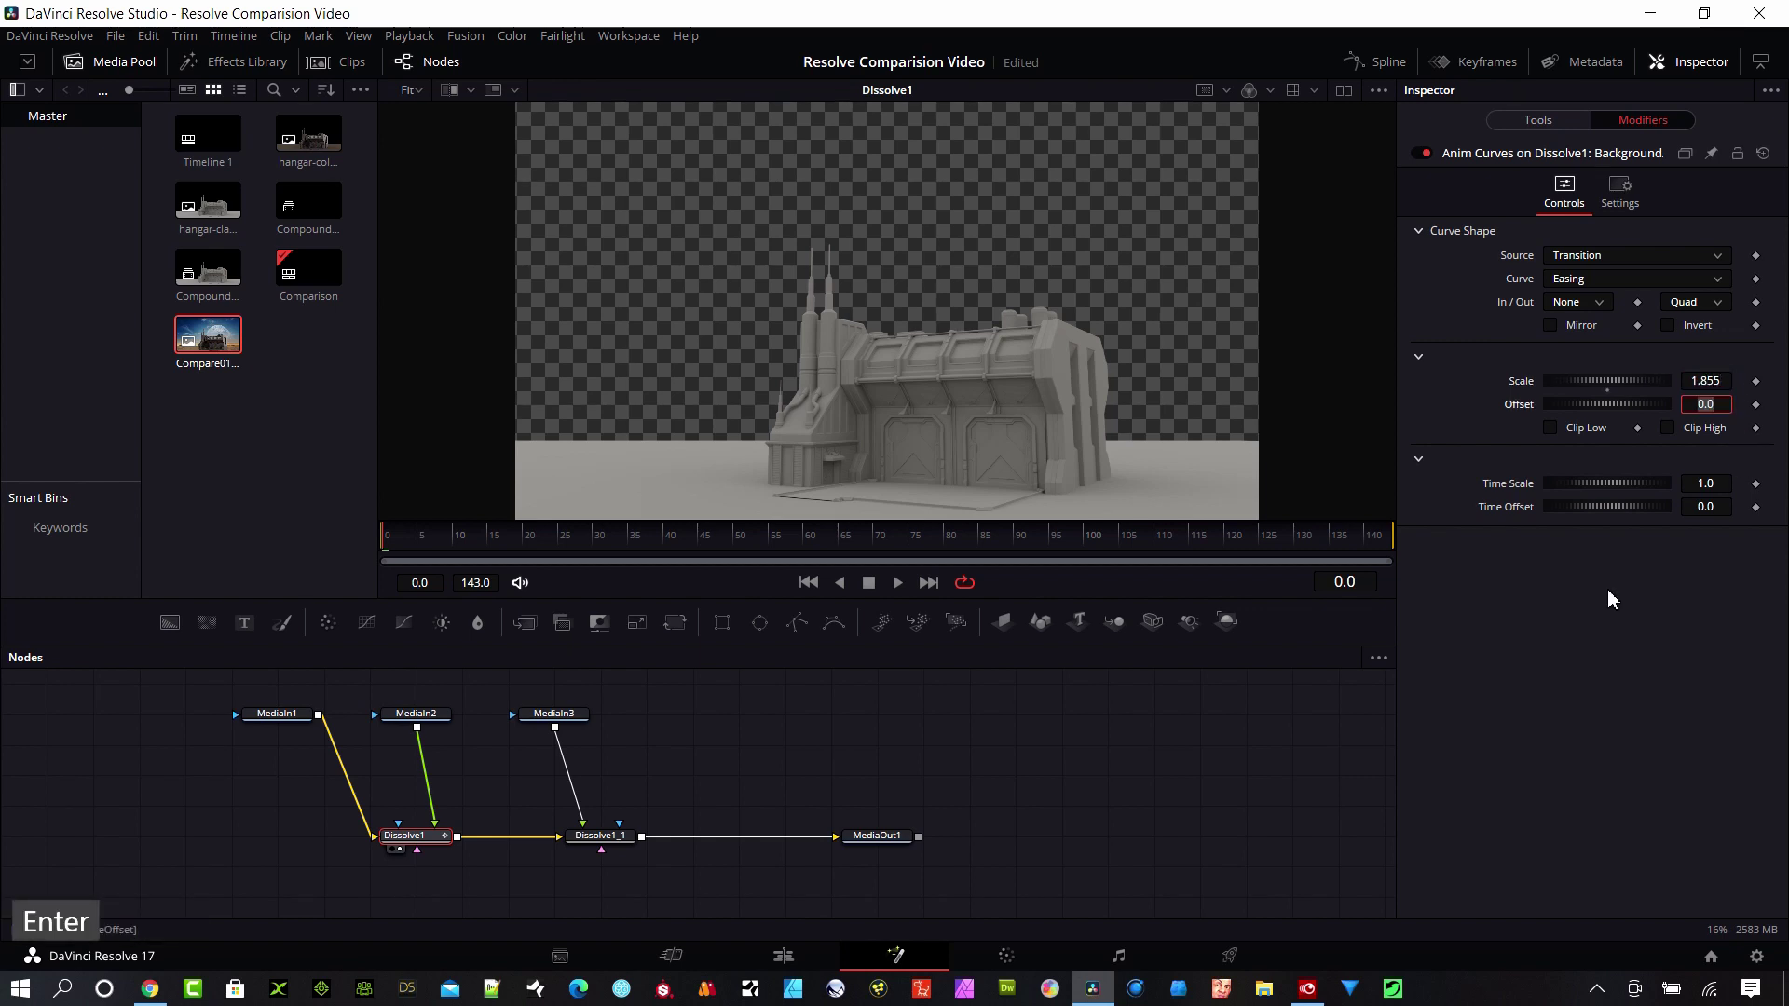
left_click_drag(364, 545, 715, 552)
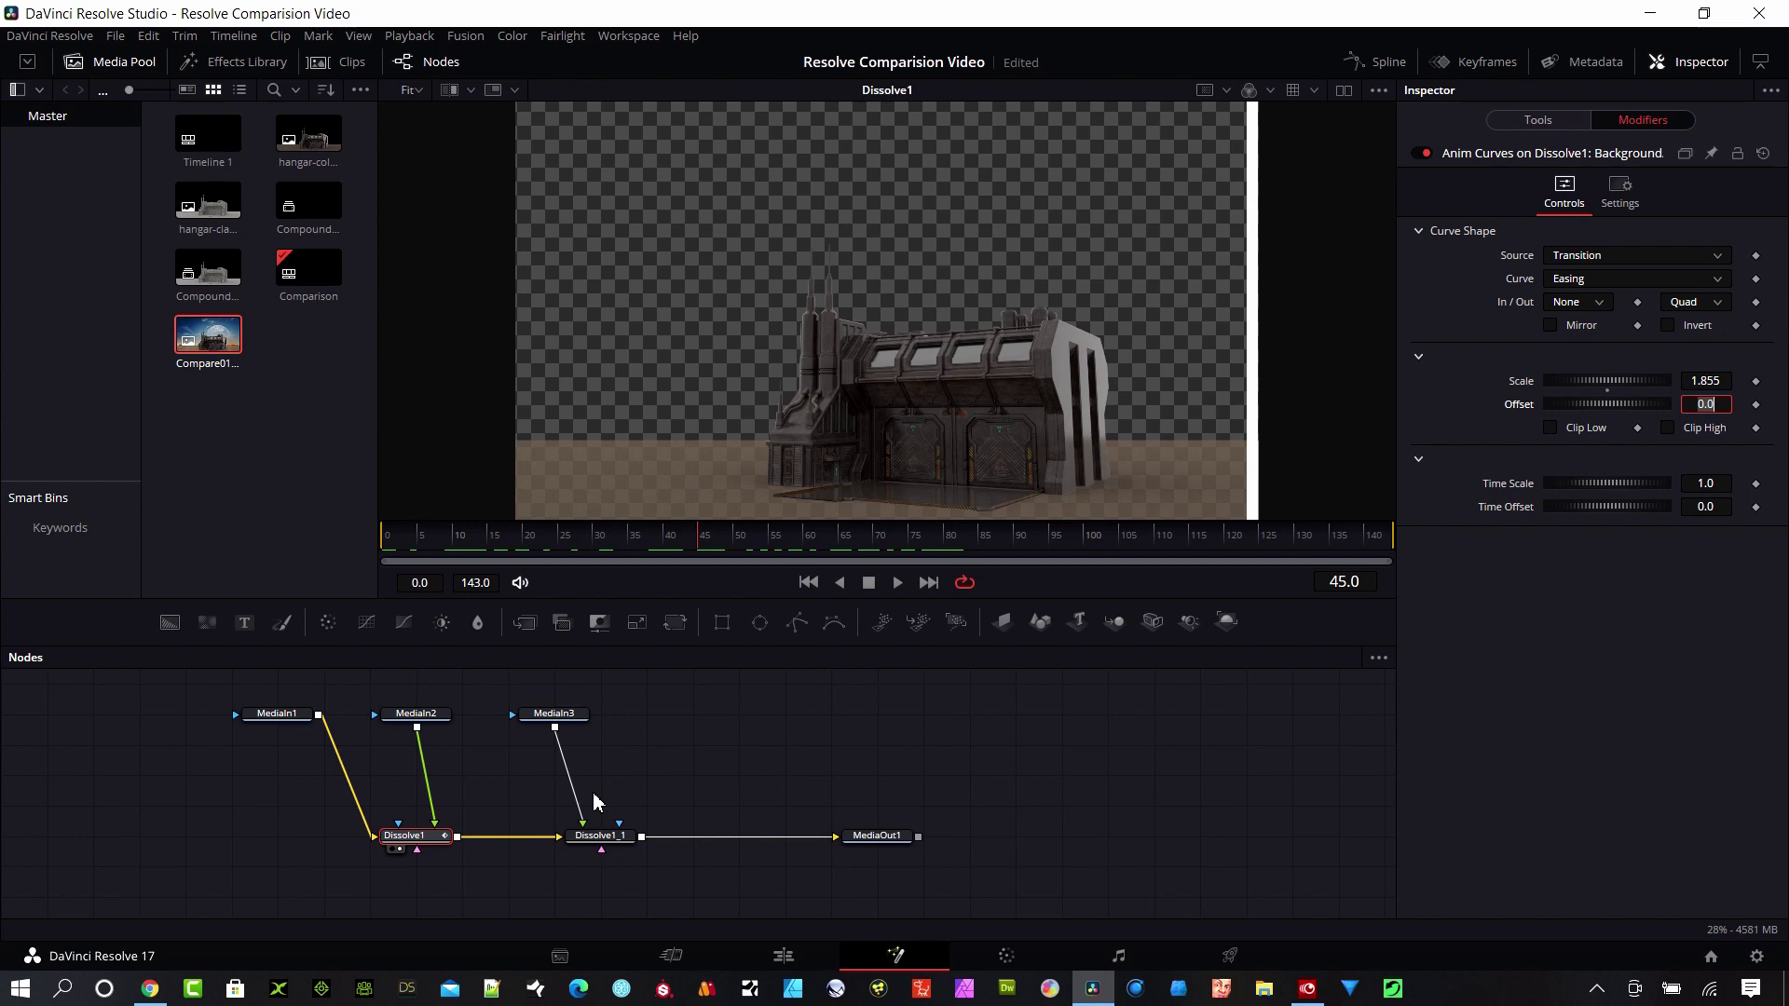
Select Dissolve1_1 and drag its Background/Foreground mix from 0.567 down to 0.0
left_click(611, 839)
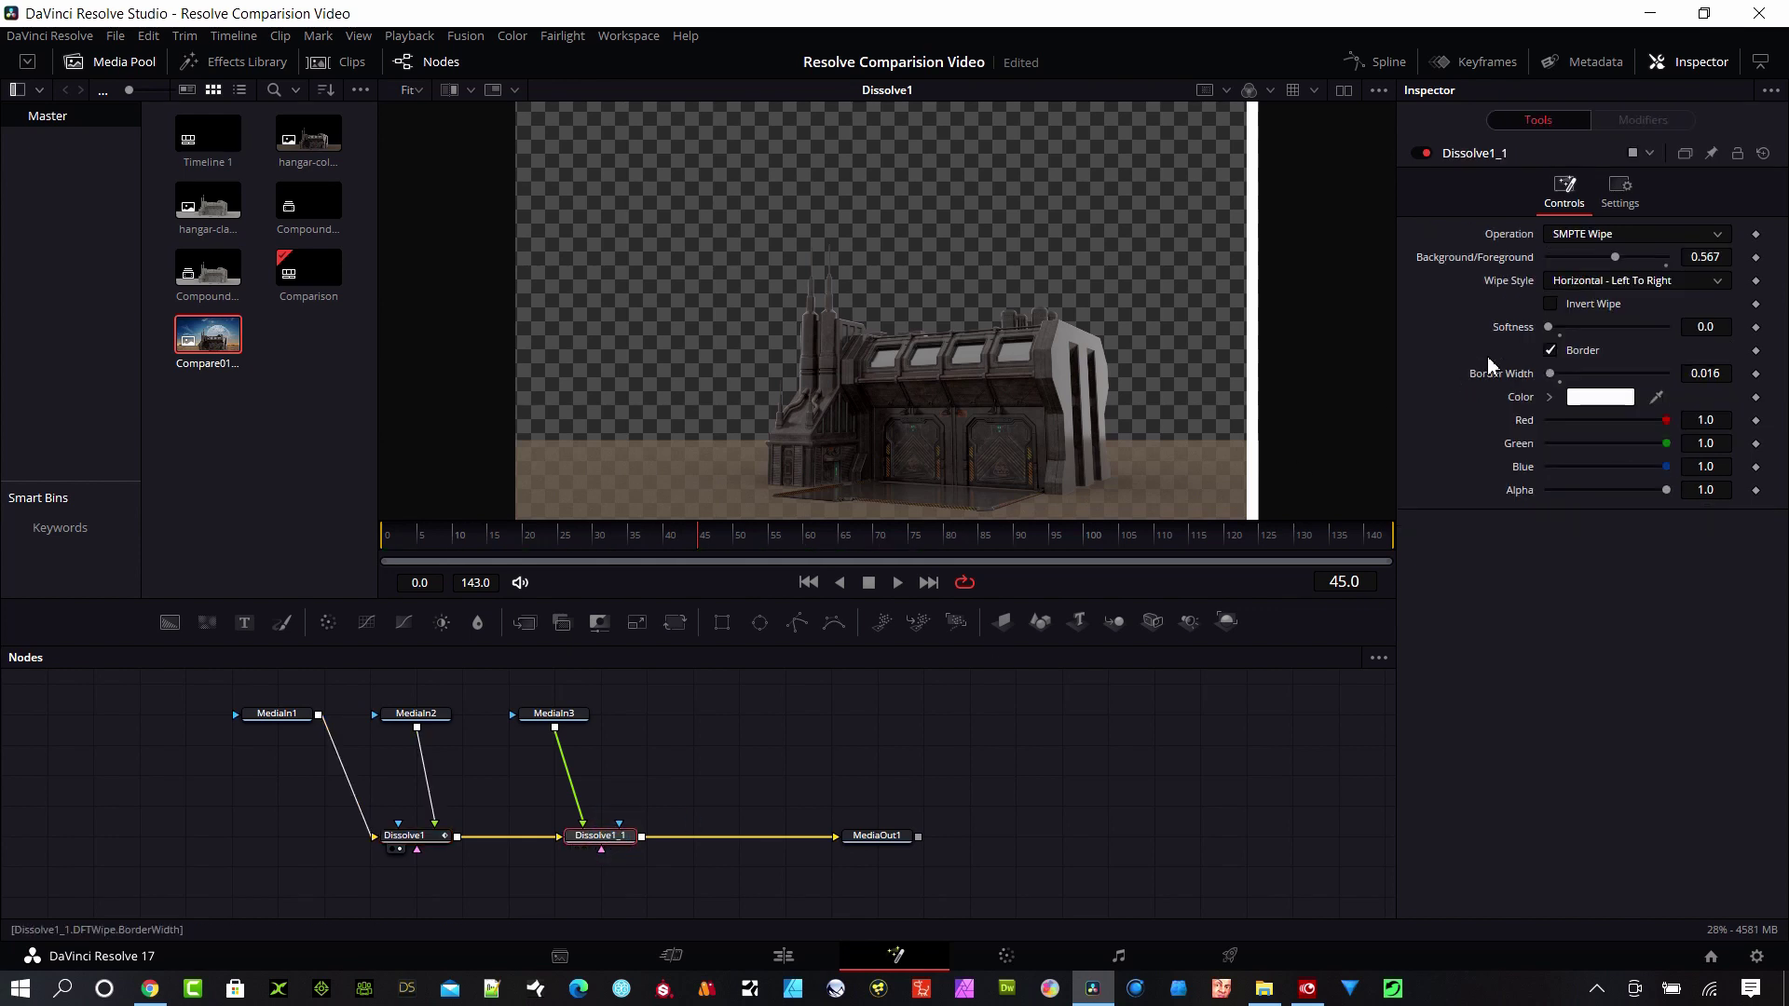
left_click(1617, 260)
left_click_drag(1619, 264, 1518, 262)
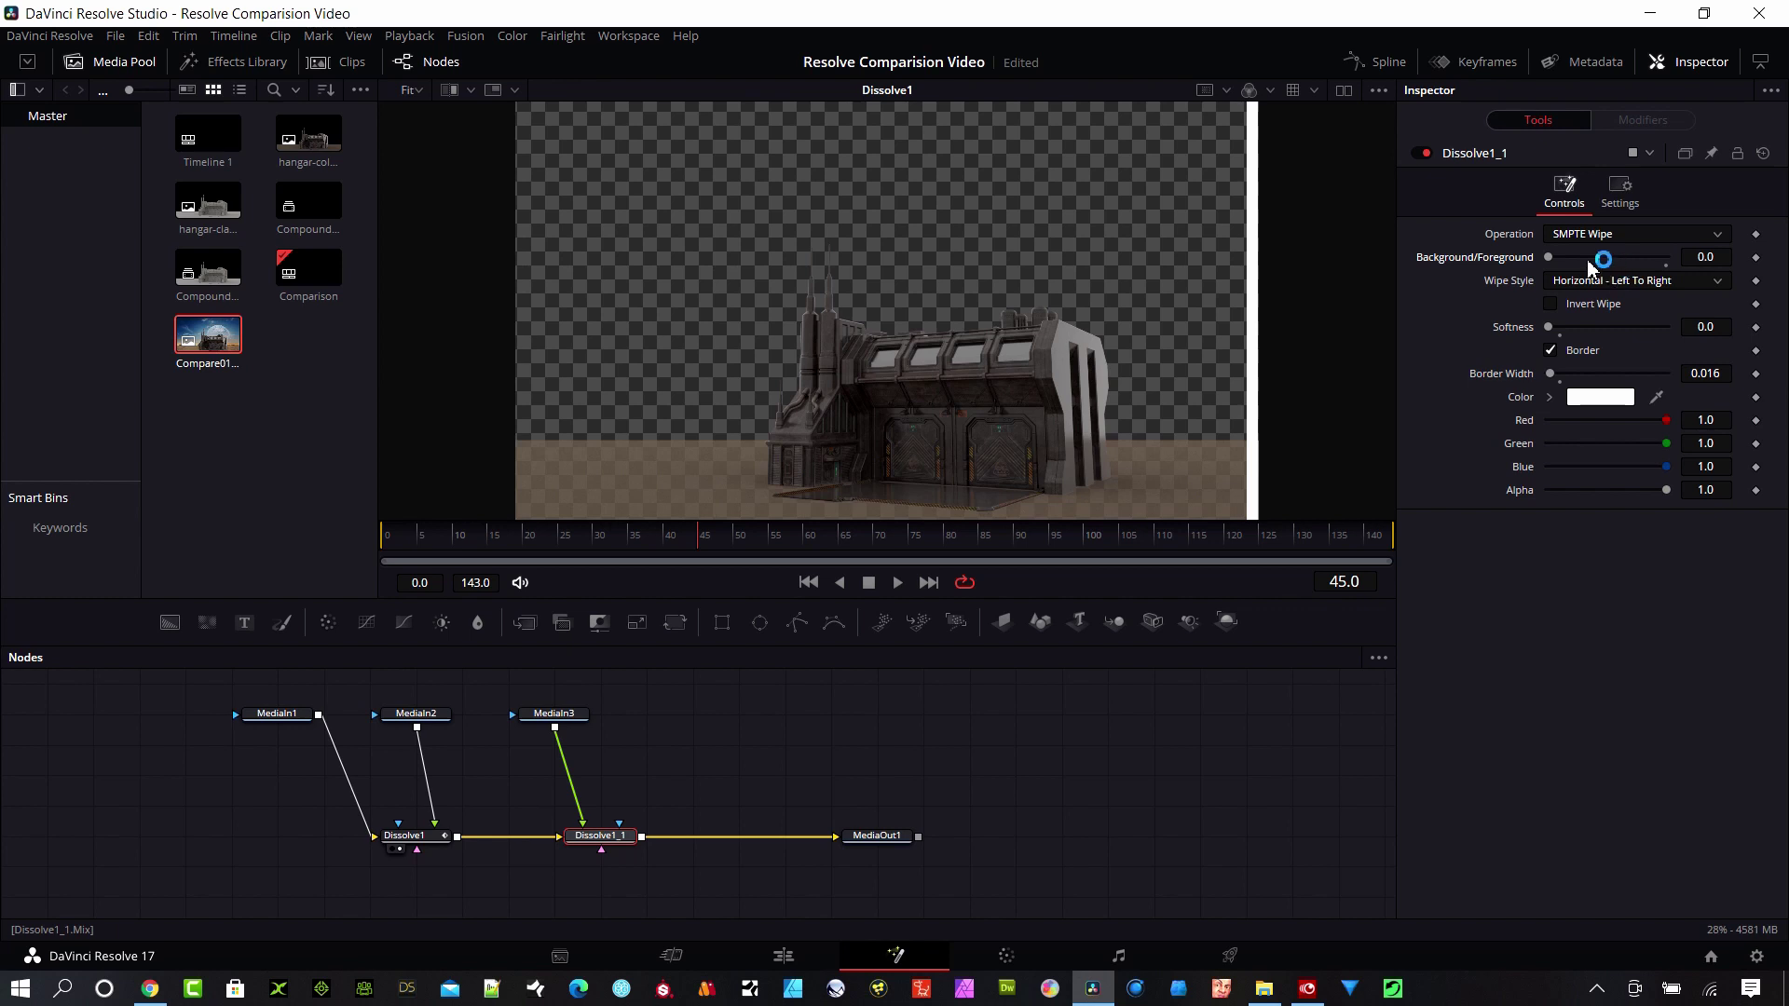
Attach an Anim Curves modifier to Dissolve1_1's Background/Foreground mix
right_click(1504, 260)
mouse_move(1564, 338)
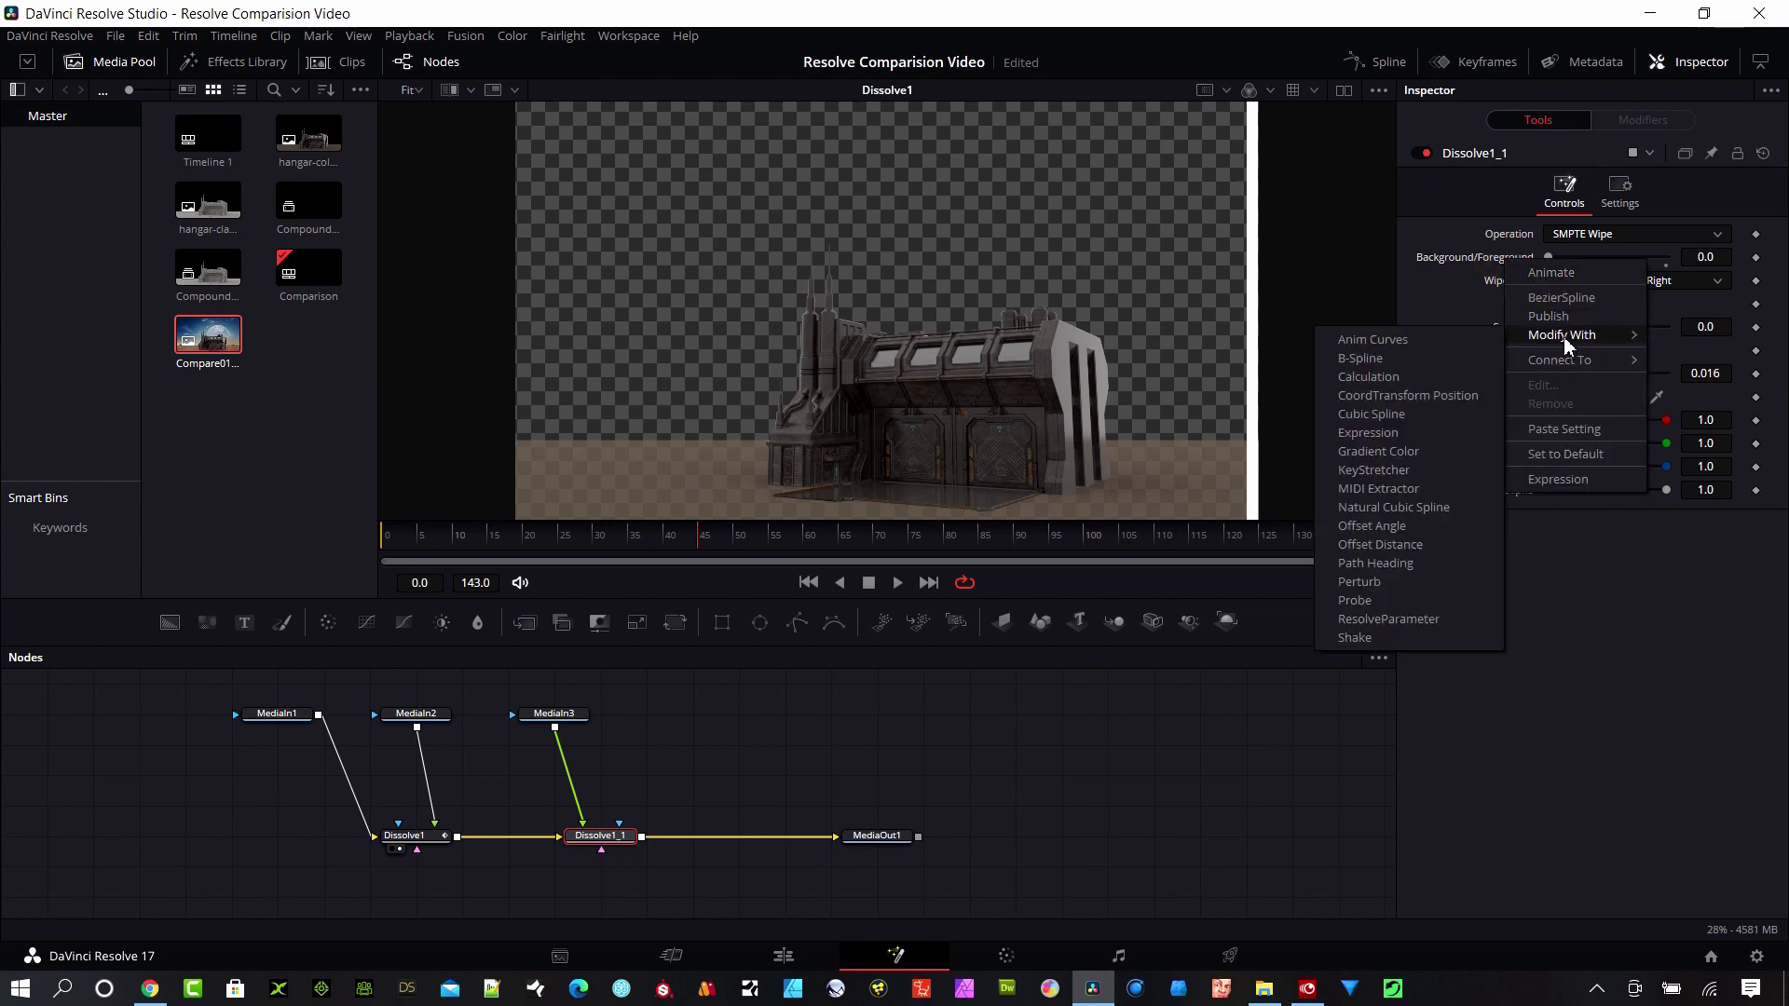
left_click(1434, 341)
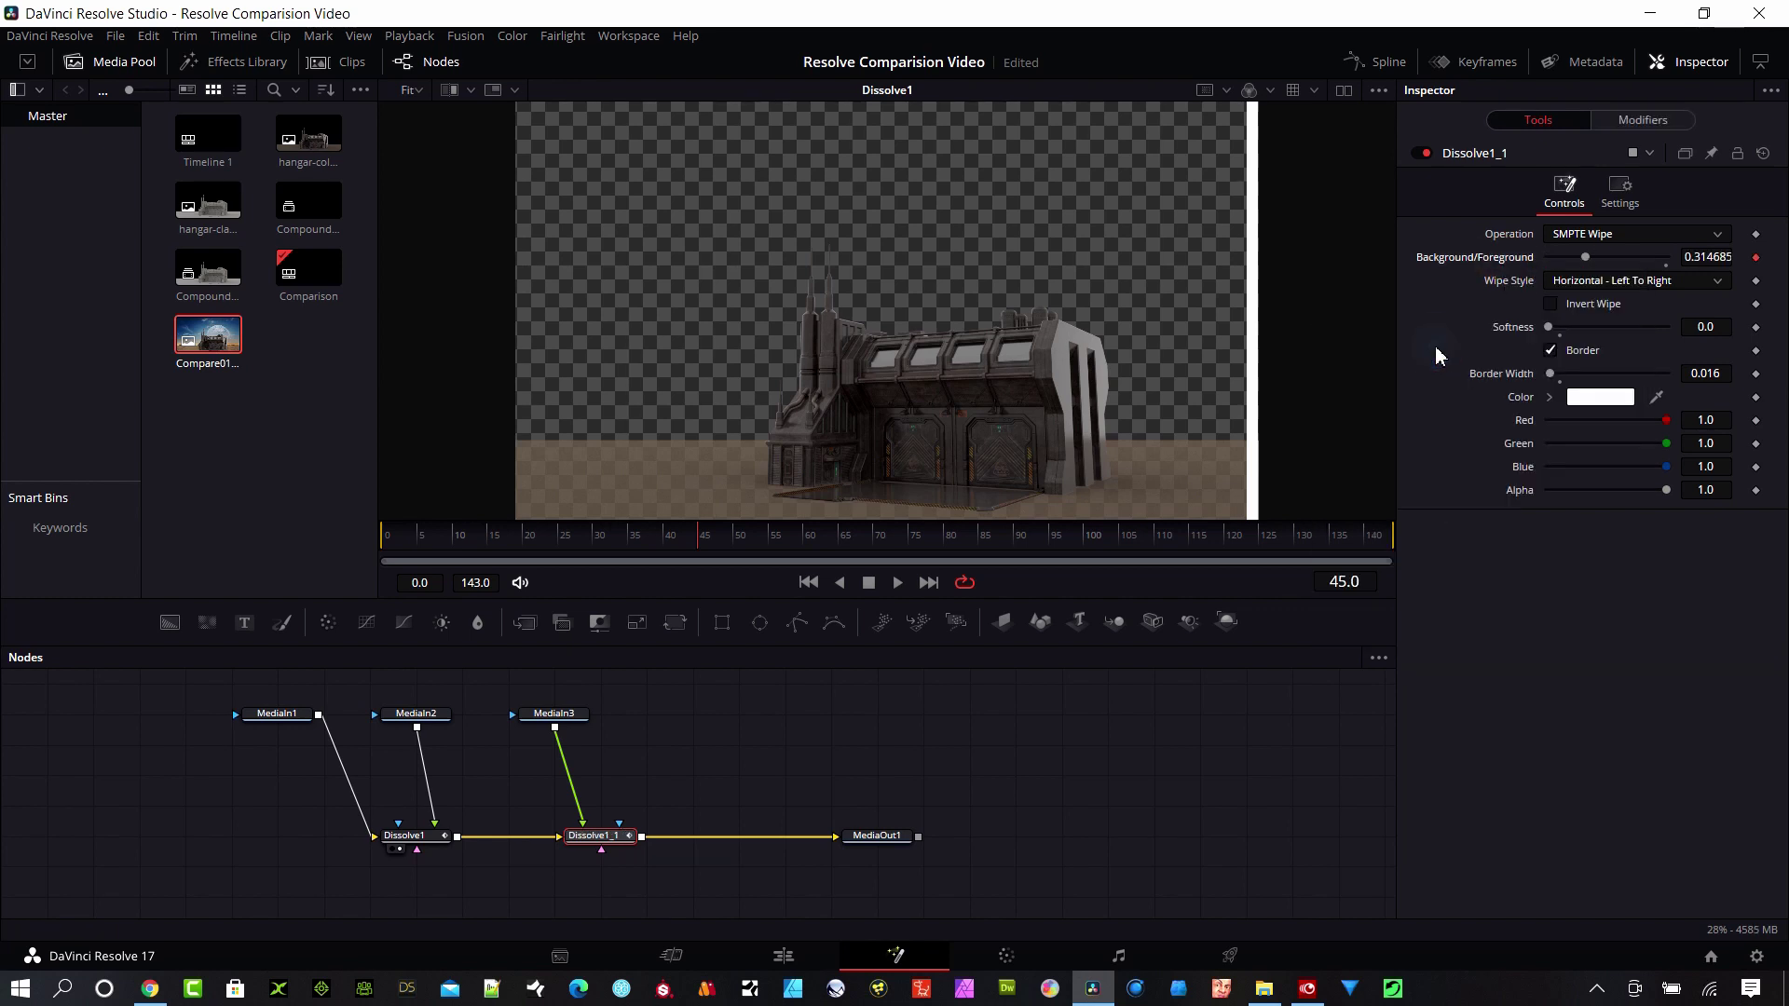
left_click(1645, 118)
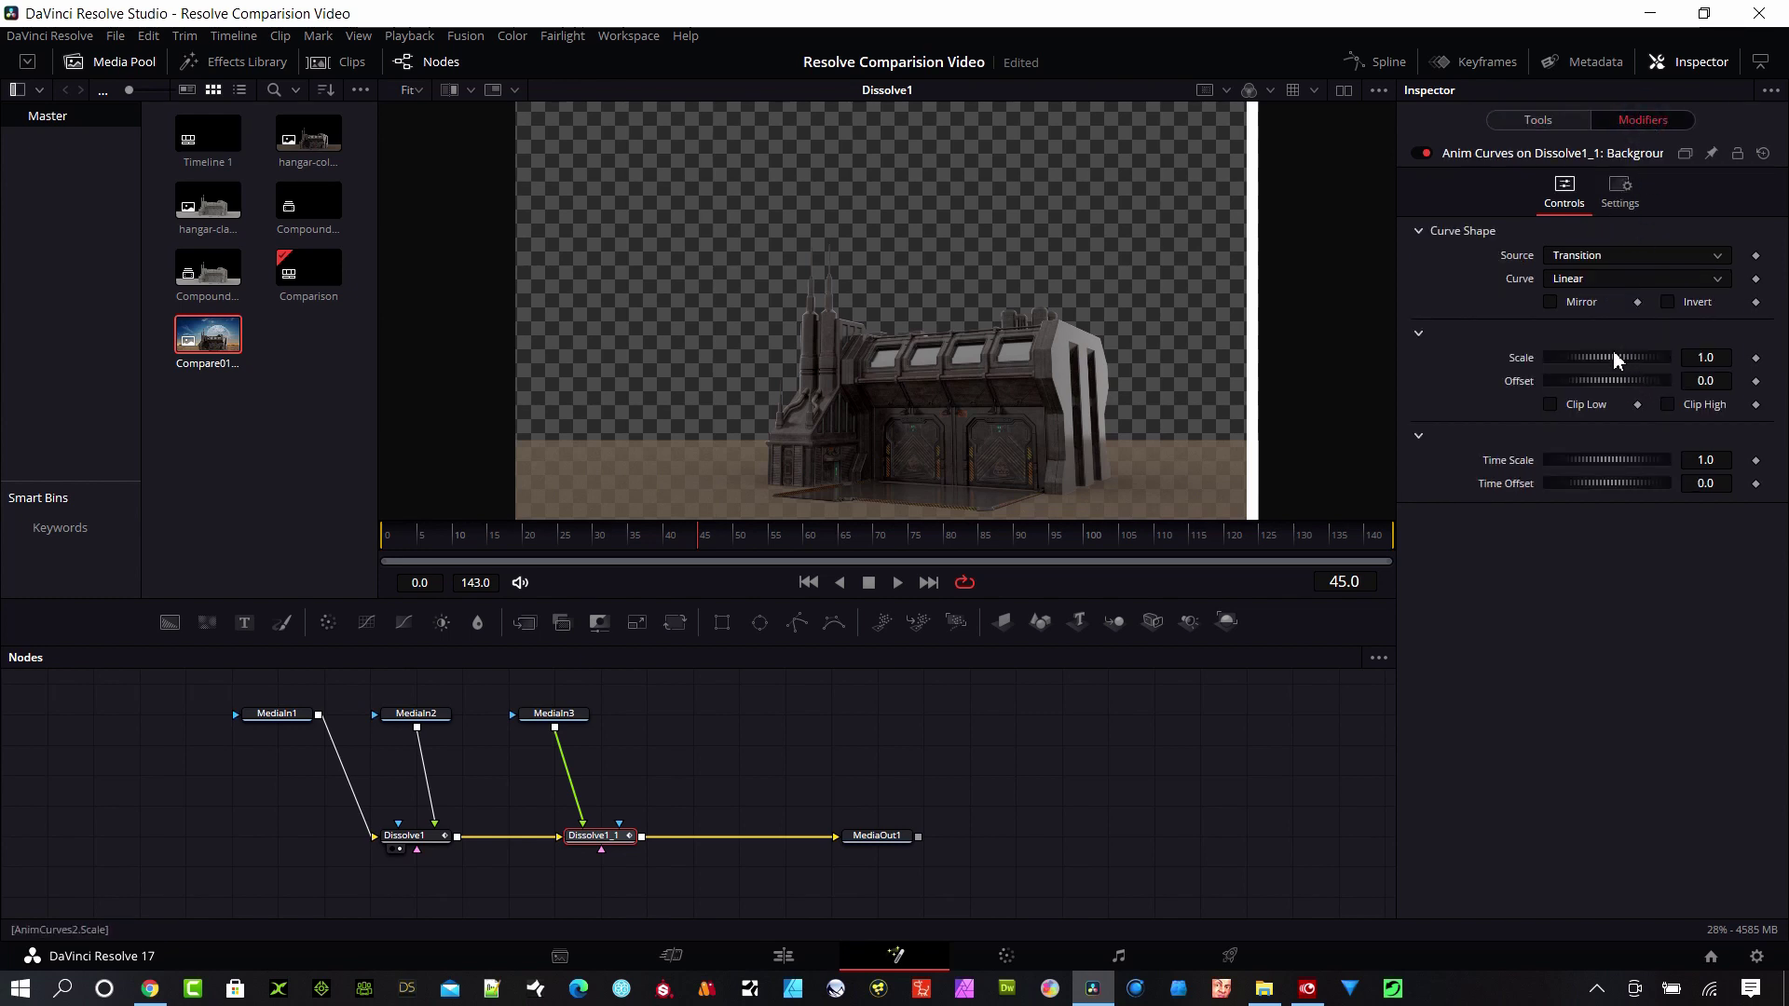
Set the modifier's Scale to 2.0 and its curve to Easing, checking earlier frames
left_click(1719, 355)
type("2")
key("Return")
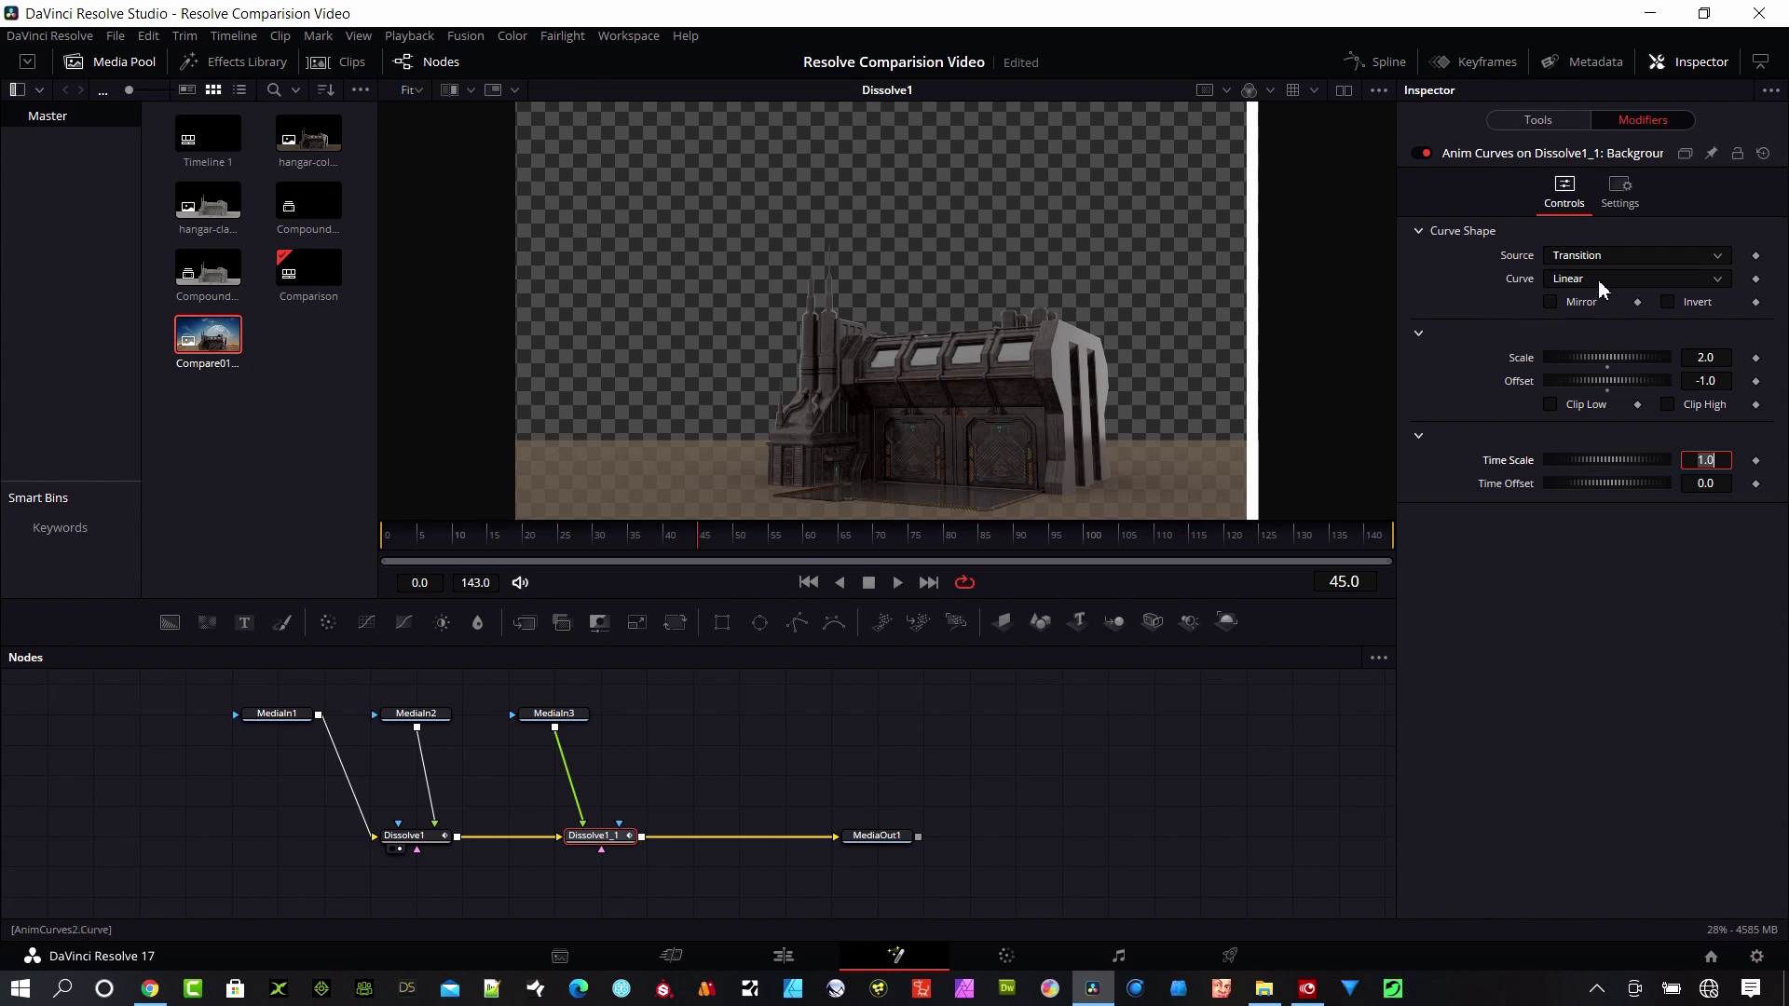
left_click(1589, 324)
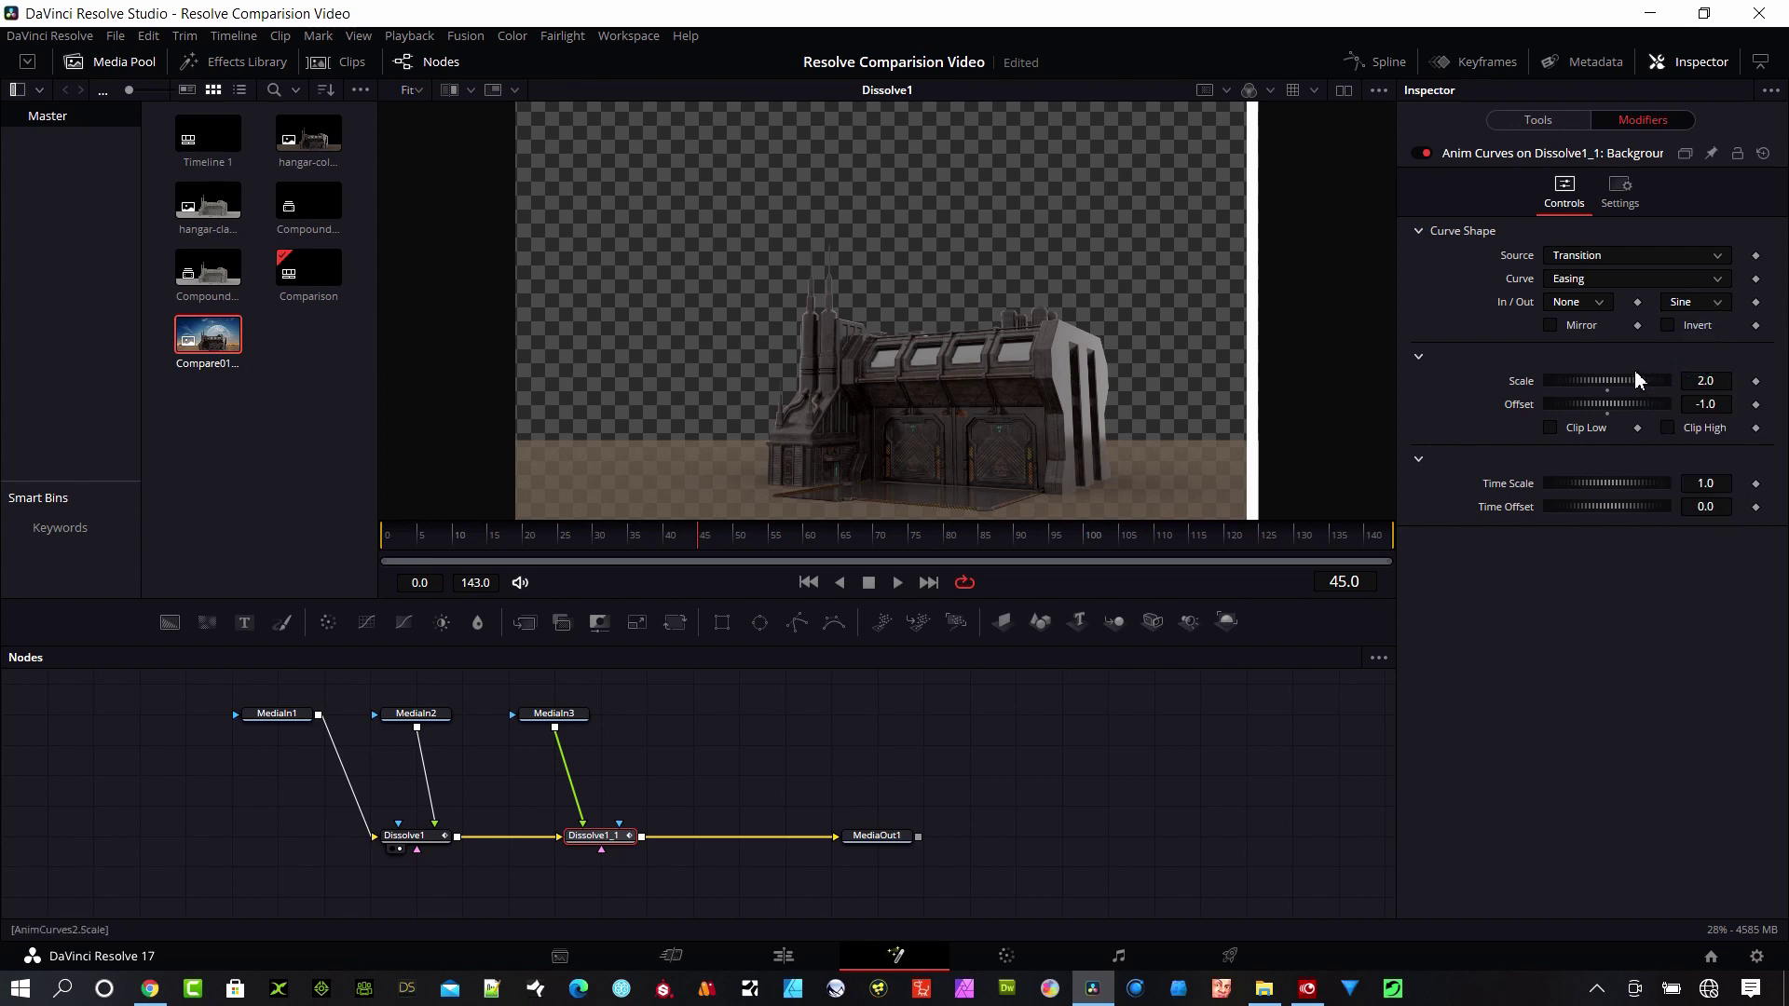
left_click_drag(712, 552, 671, 564)
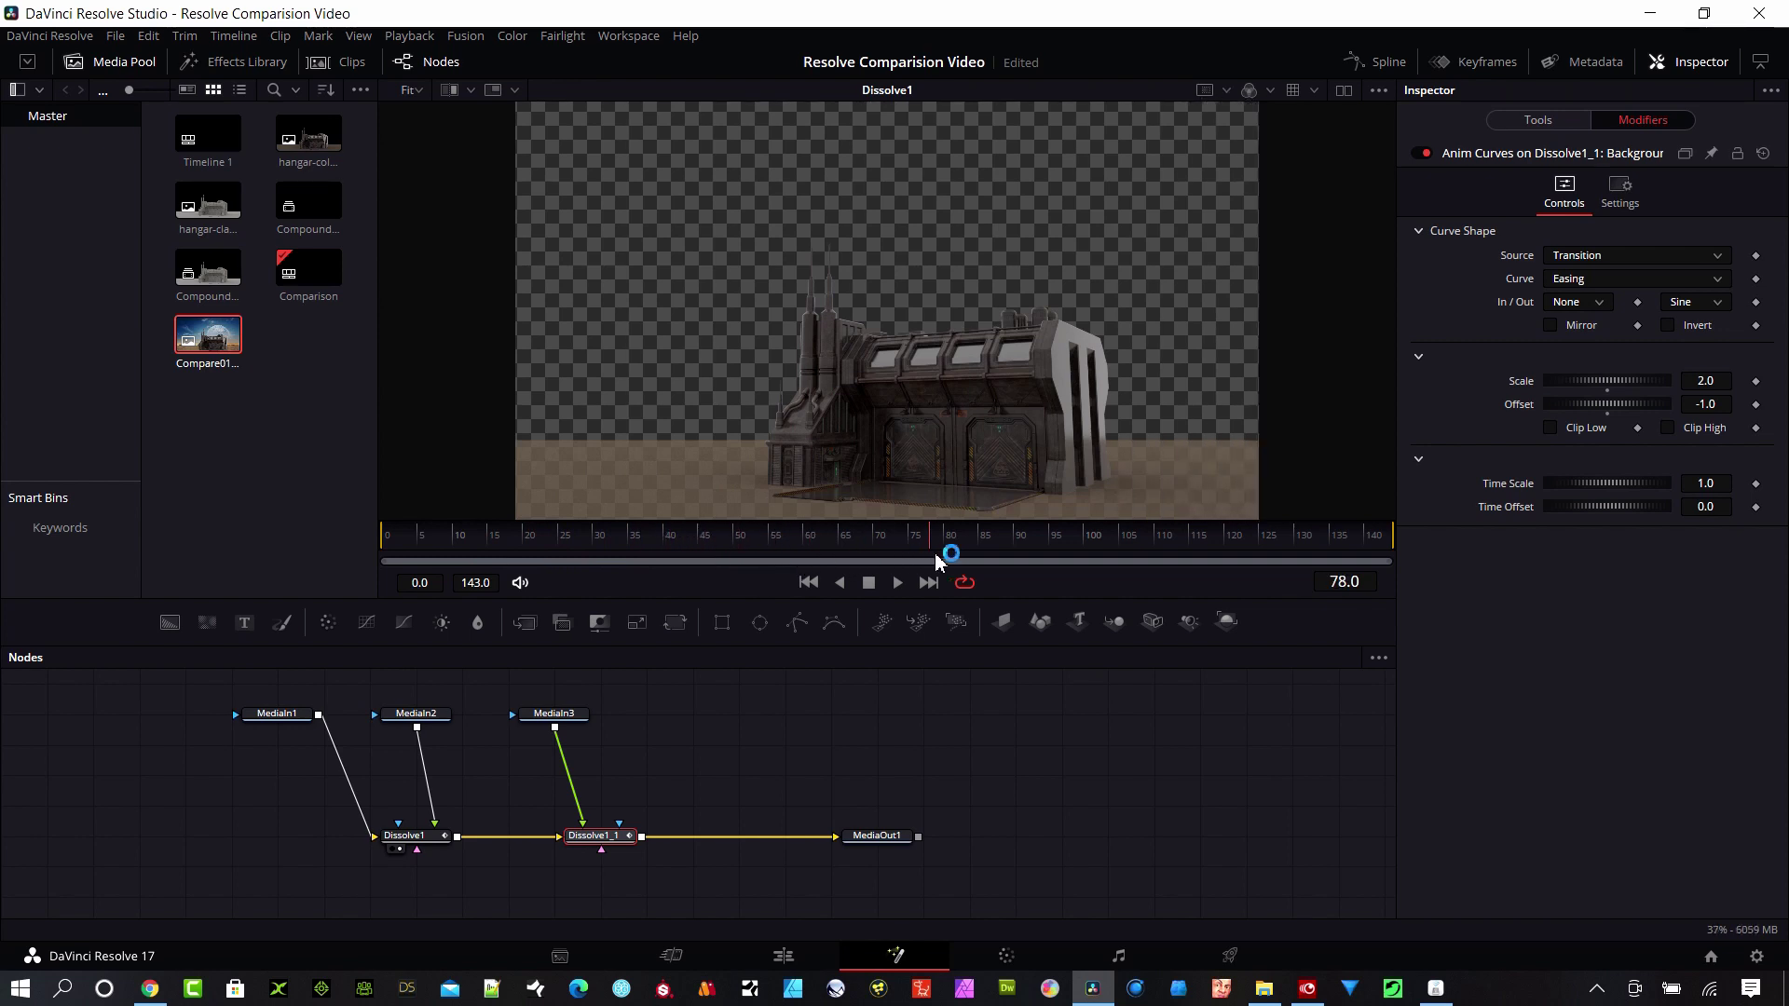
Preview the MediaOut1 final composite, then play the Fusion Composition on the Edit page Comparison timeline
left_click(861, 850)
left_click_drag(1009, 551, 1213, 556)
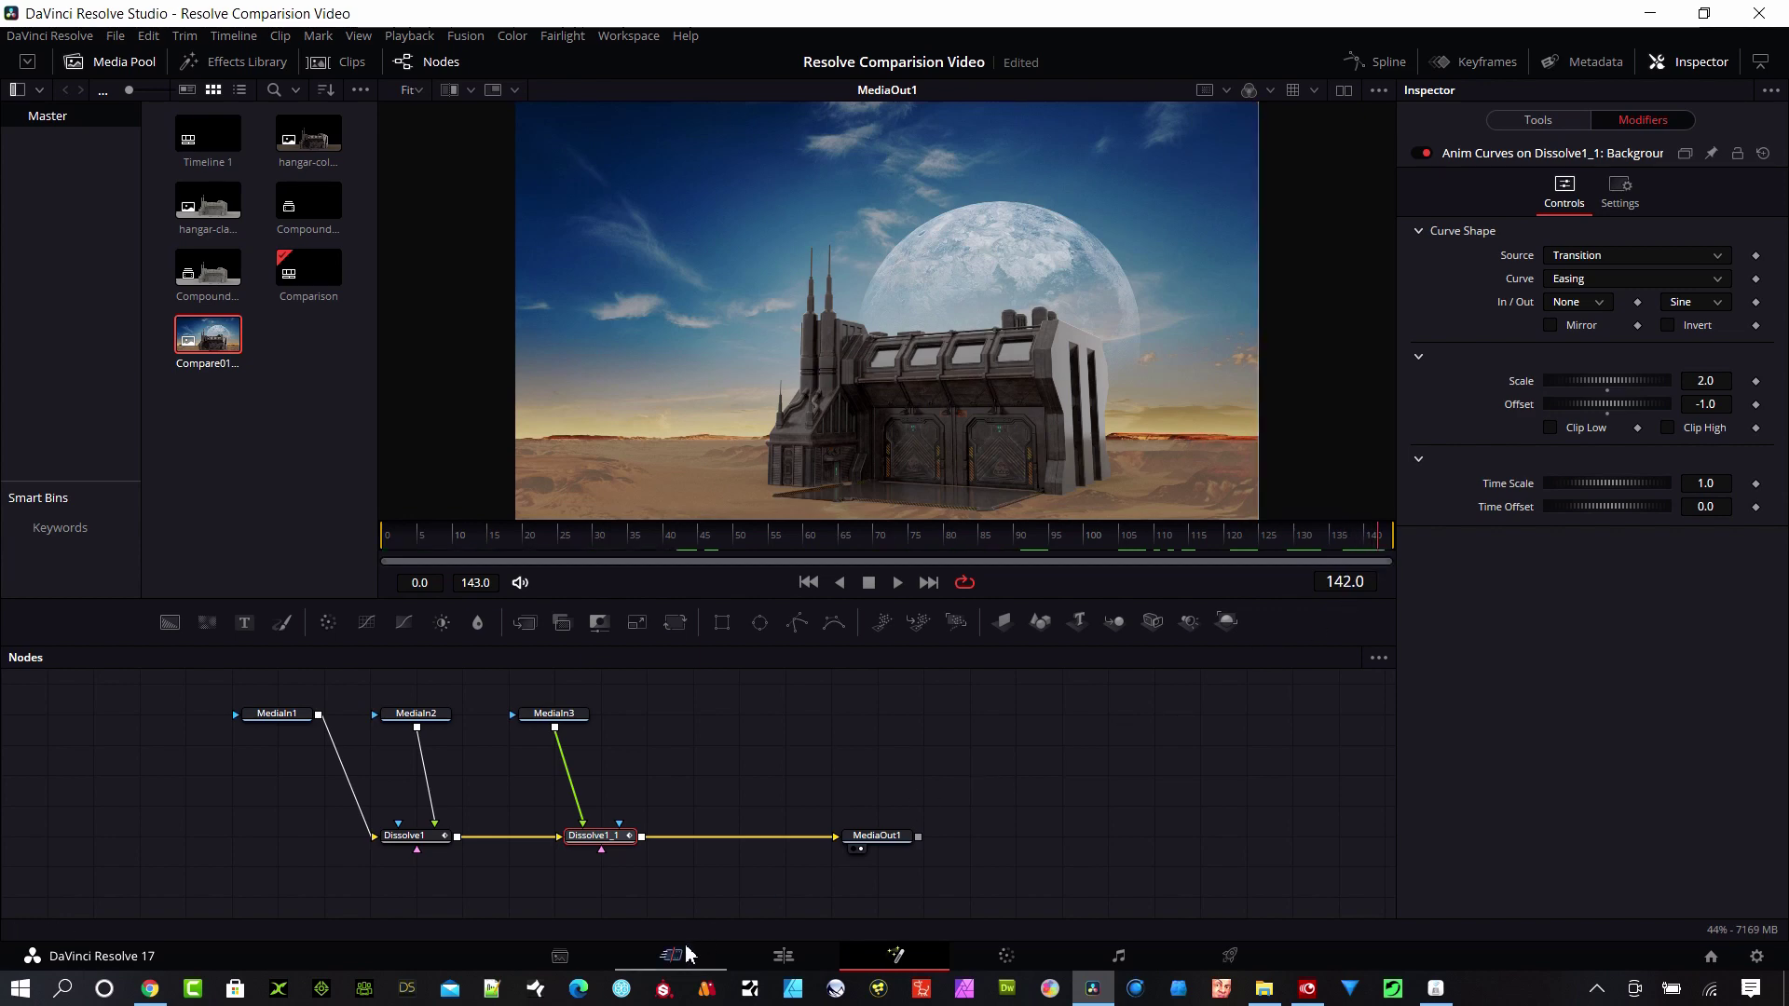
left_click(832, 960)
left_click(877, 556)
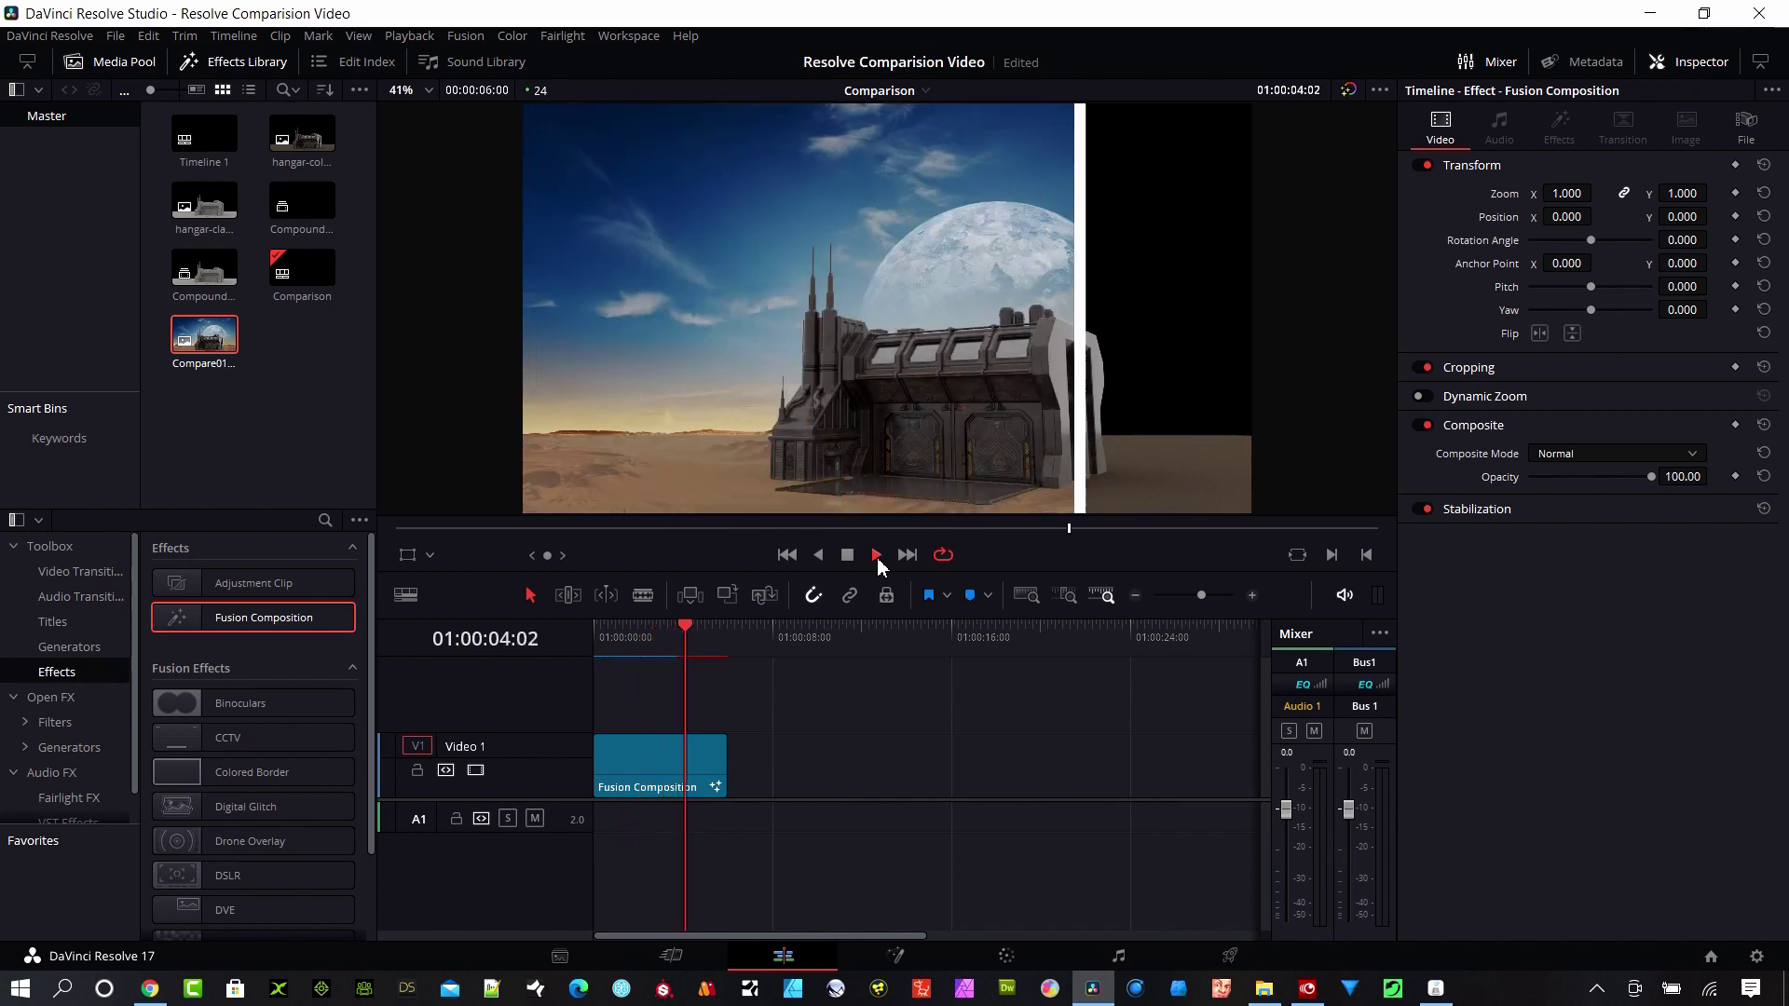
Trim the end of the Fusion Composition clip shorter and replay the wipe from the start
left_click(669, 629)
left_click(727, 775)
left_click_drag(662, 782, 646, 783)
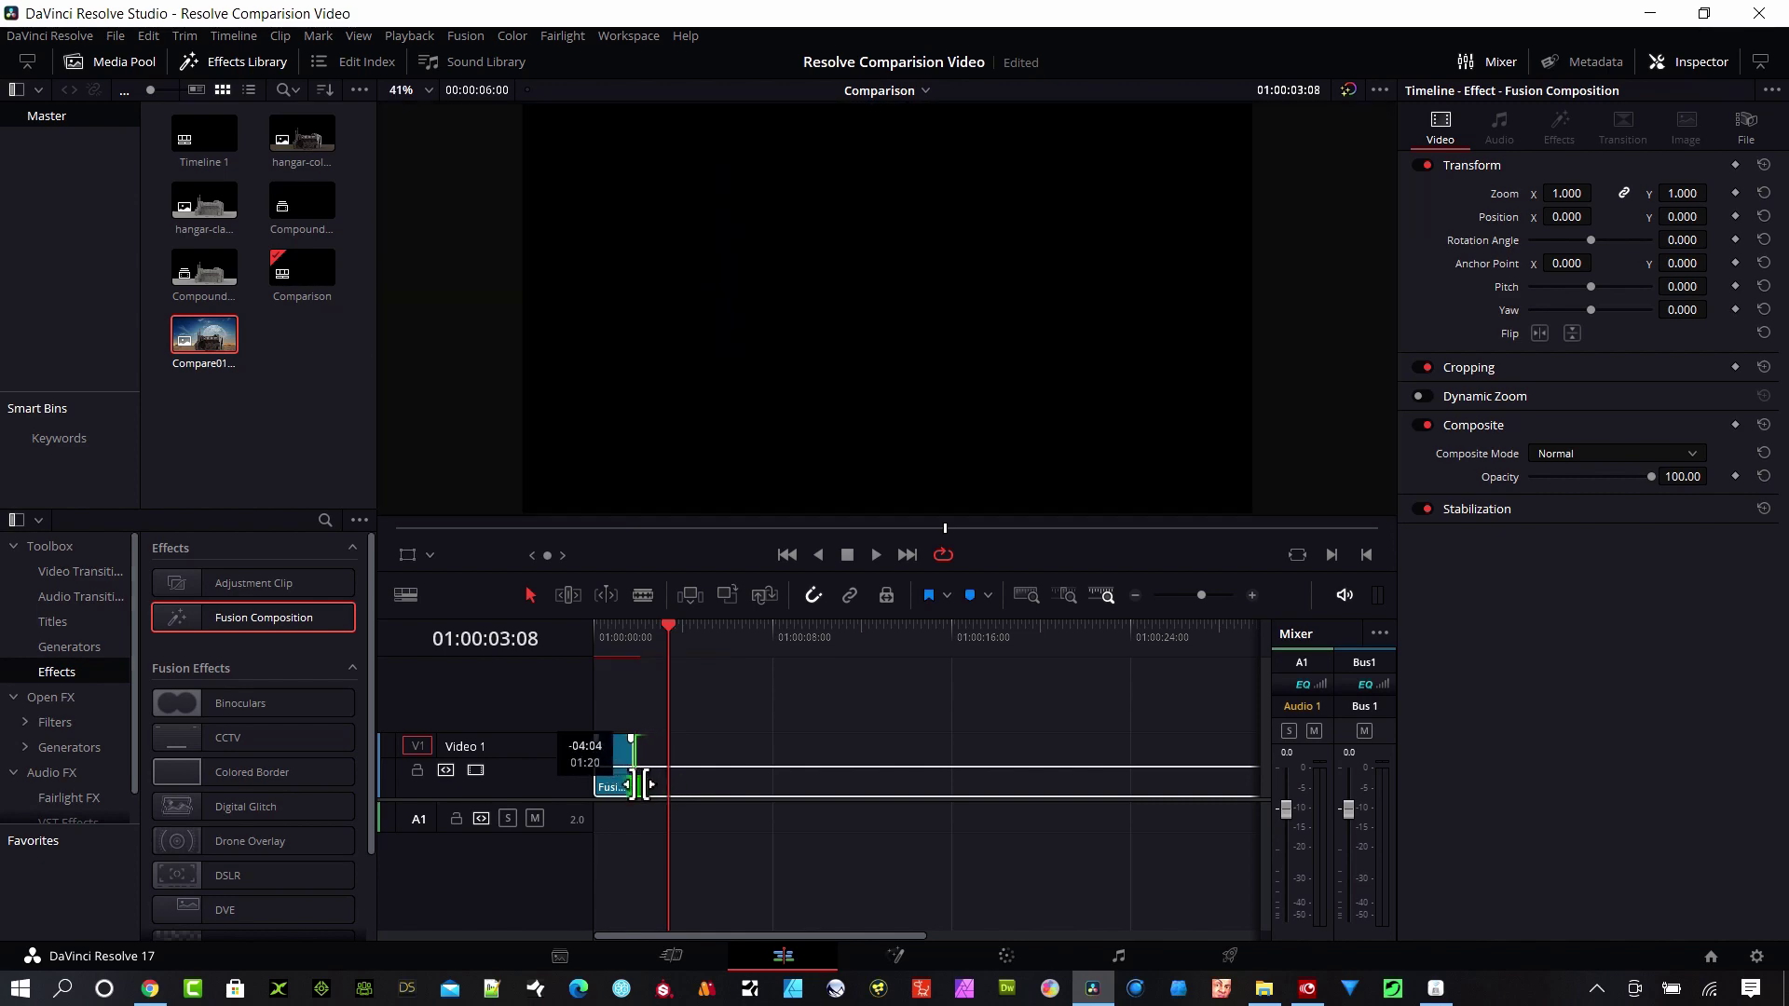
left_click_drag(685, 643, 652, 650)
left_click(593, 647)
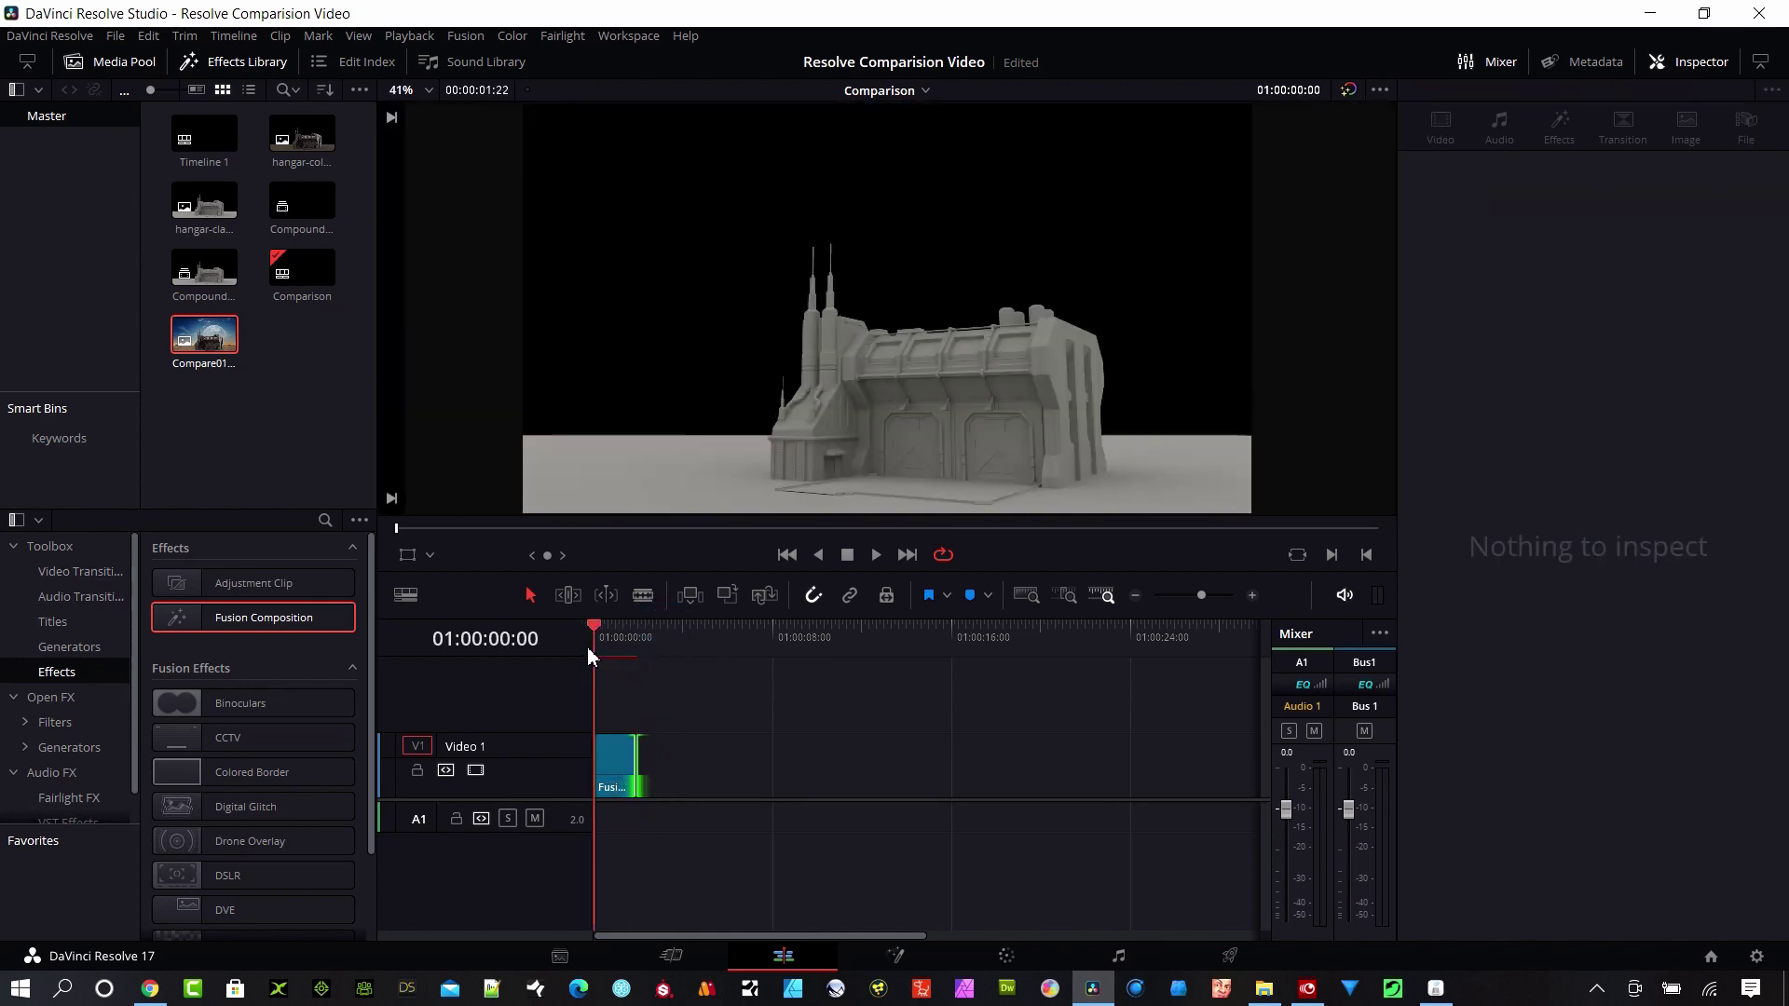
left_click(875, 554)
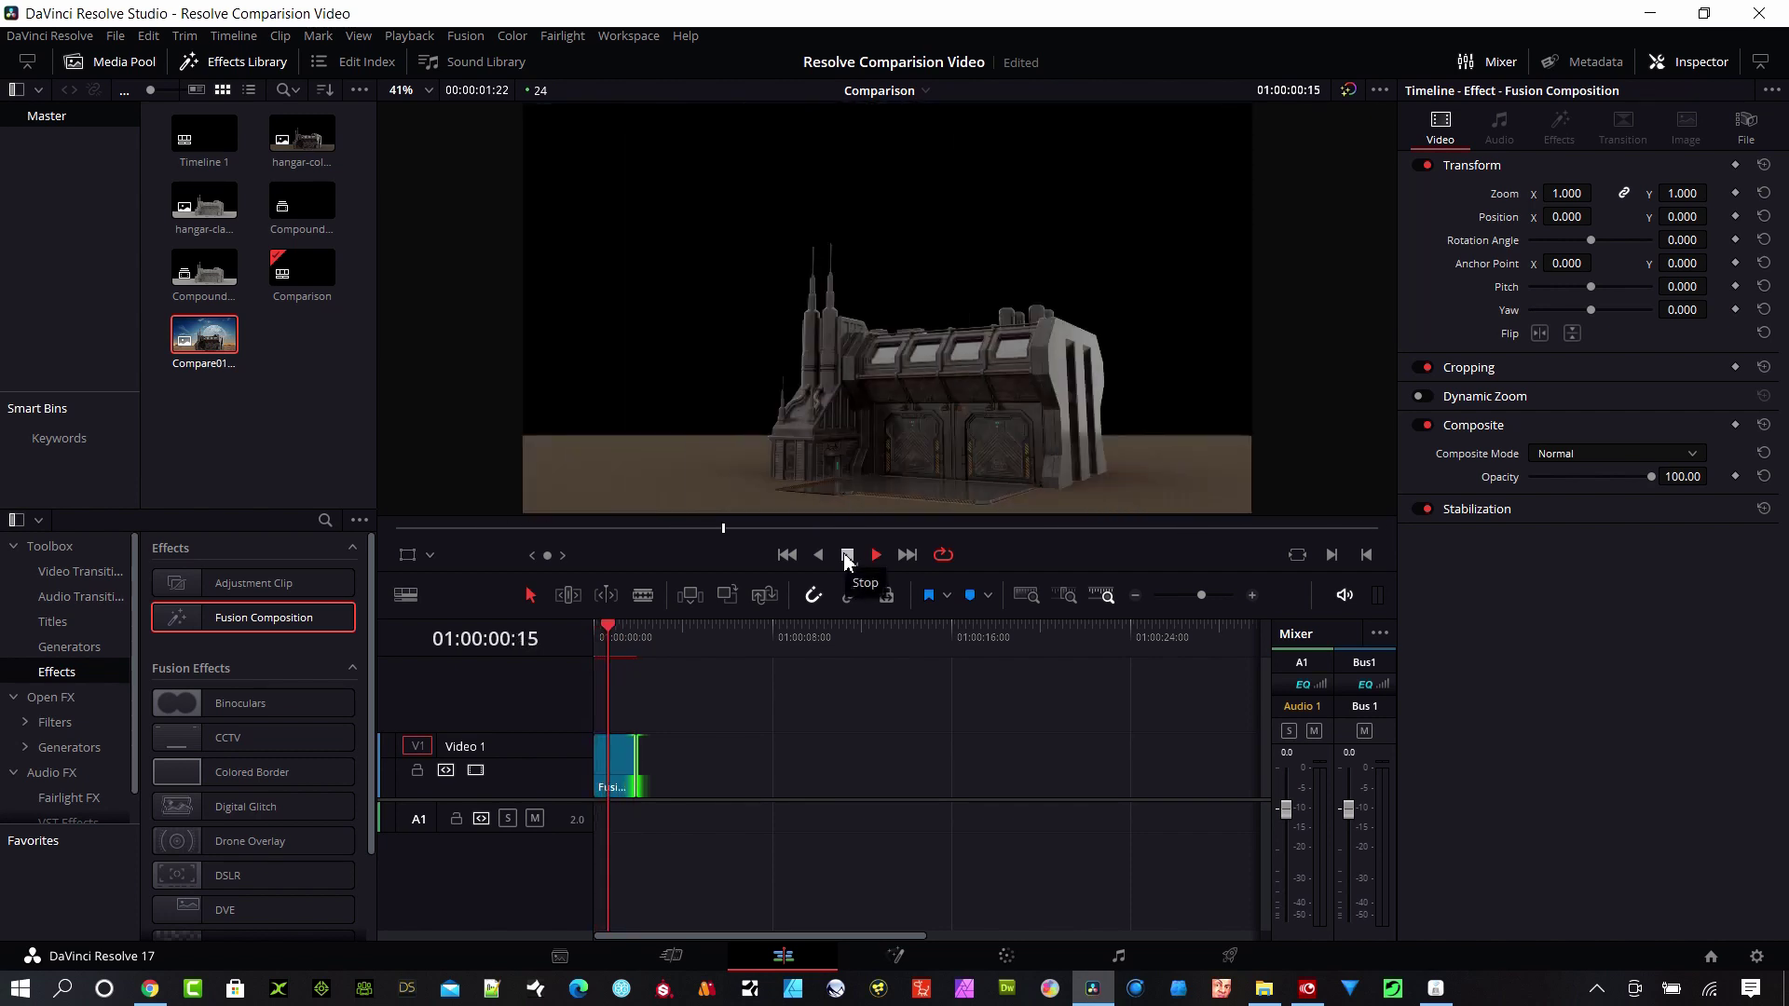
left_click(847, 557)
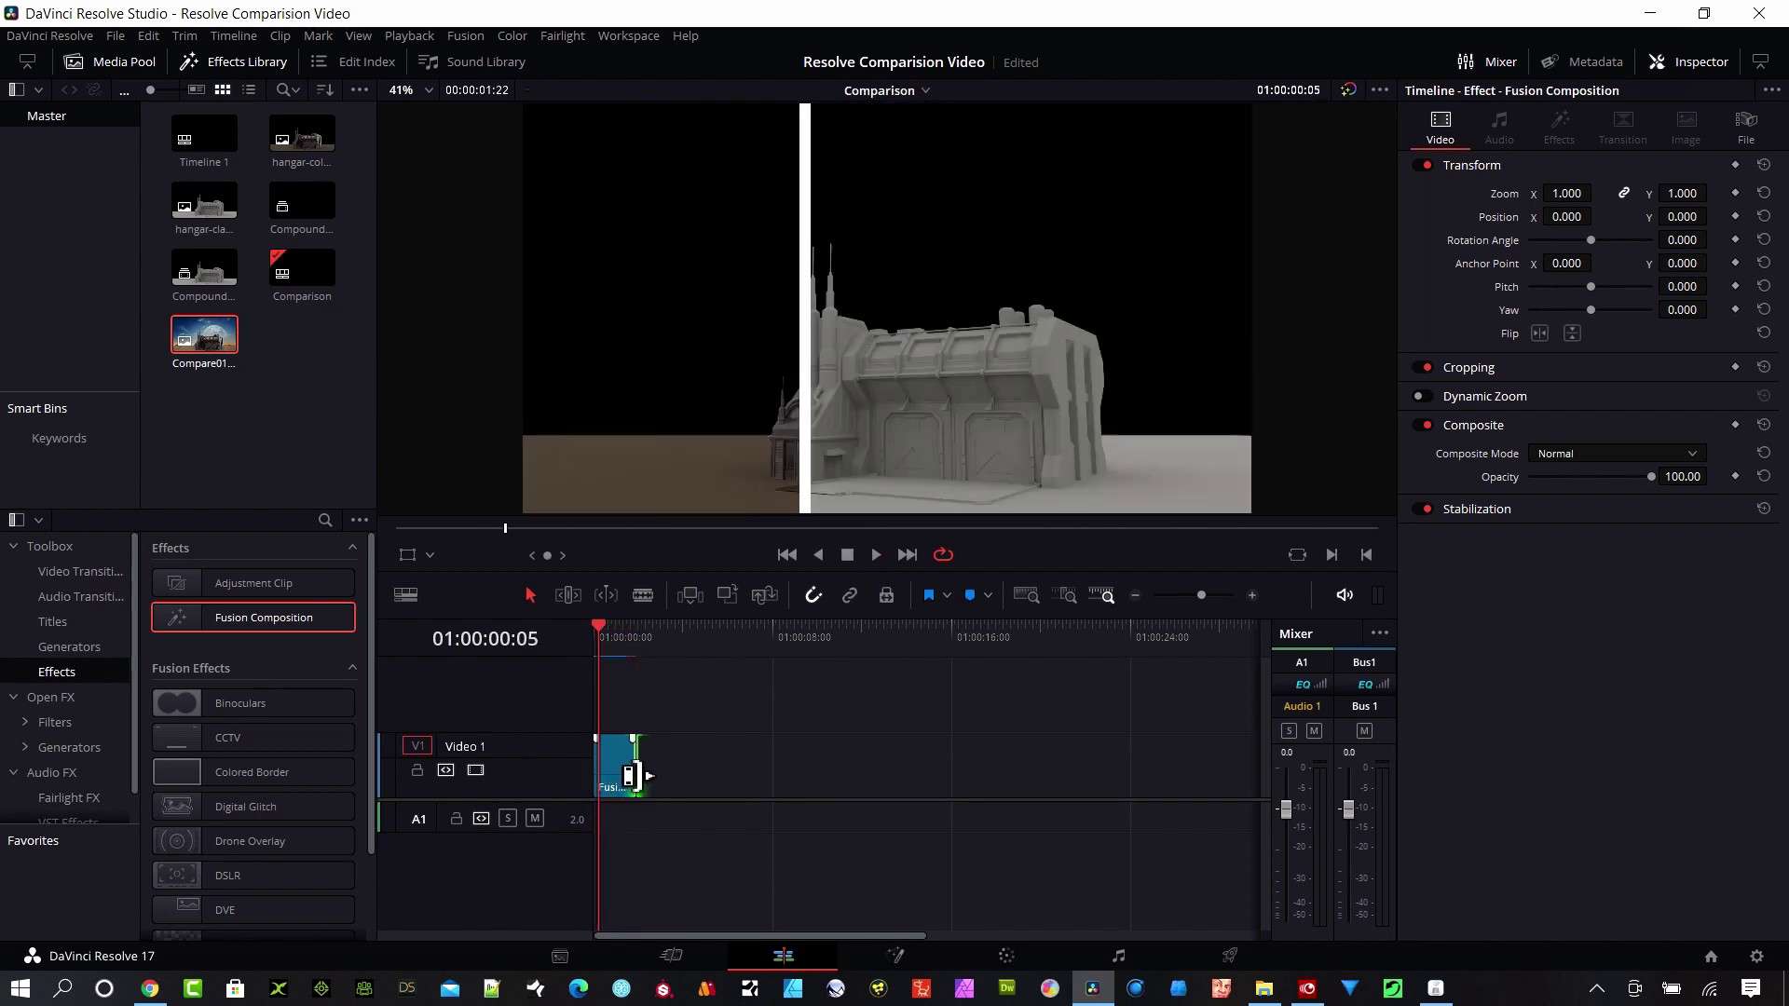
Lengthen the clip's end so the full animated wipe plays, reaching a duration of 18:20
left_click_drag(671, 777, 685, 779)
left_click(593, 646)
left_click(877, 557)
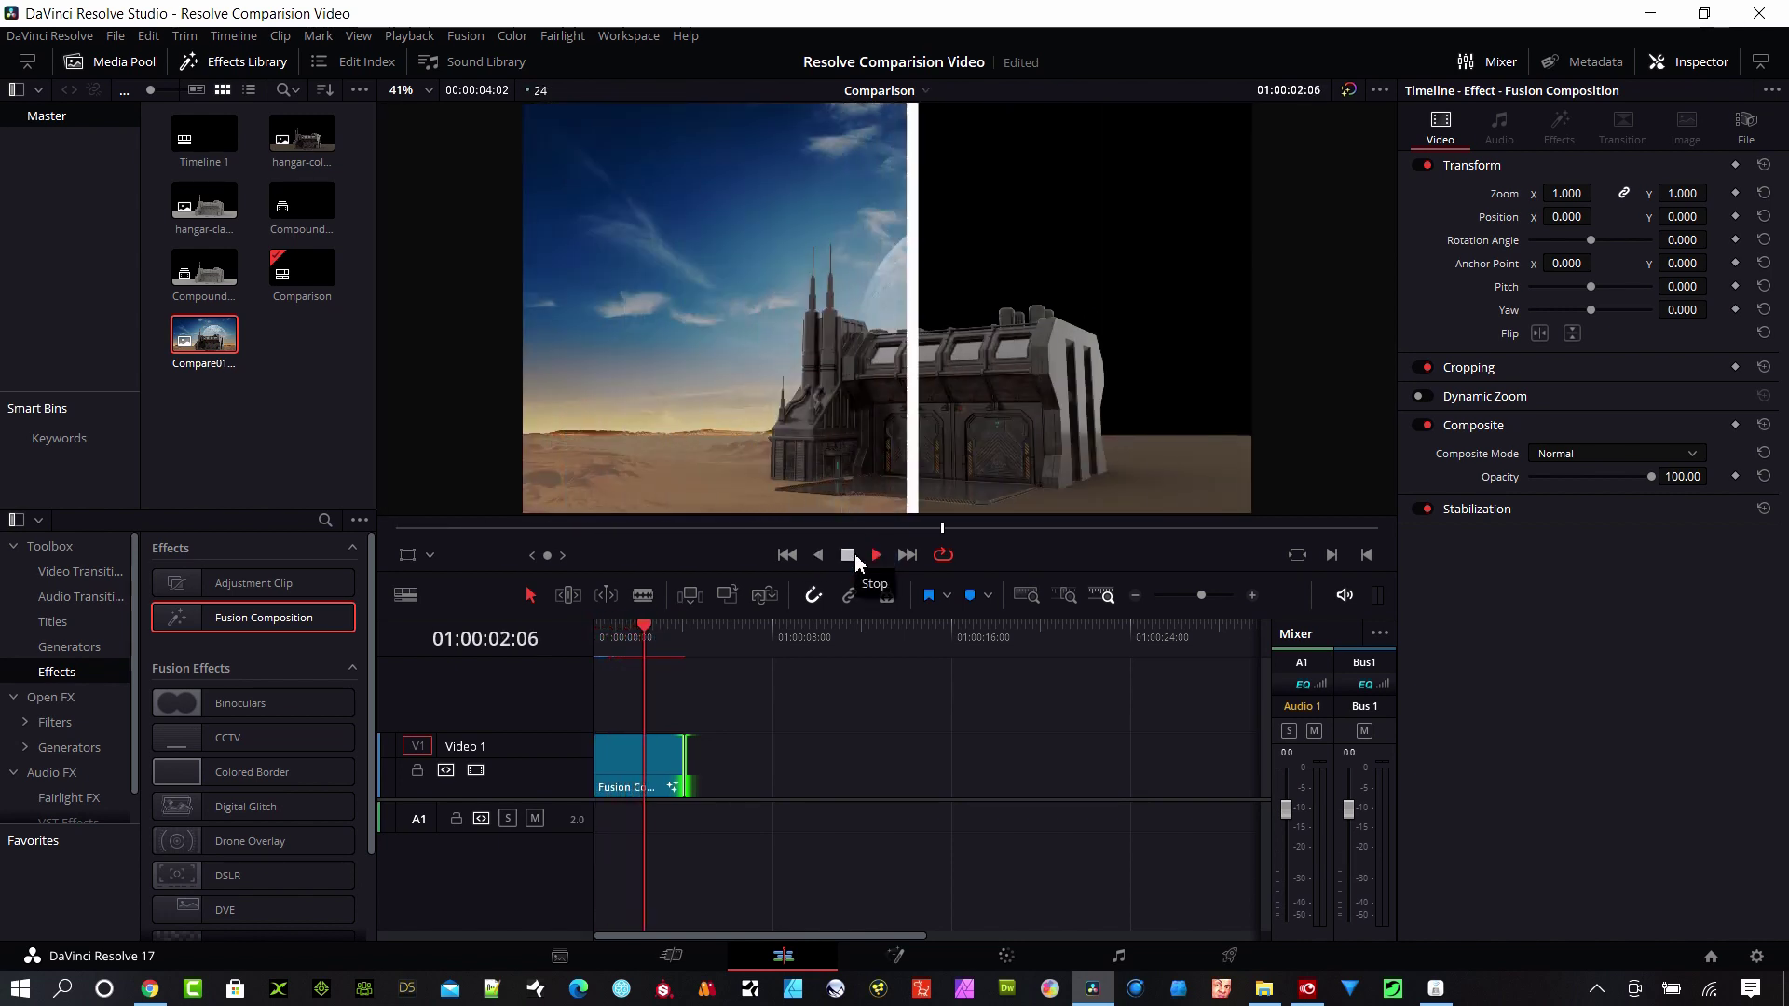
left_click(854, 555)
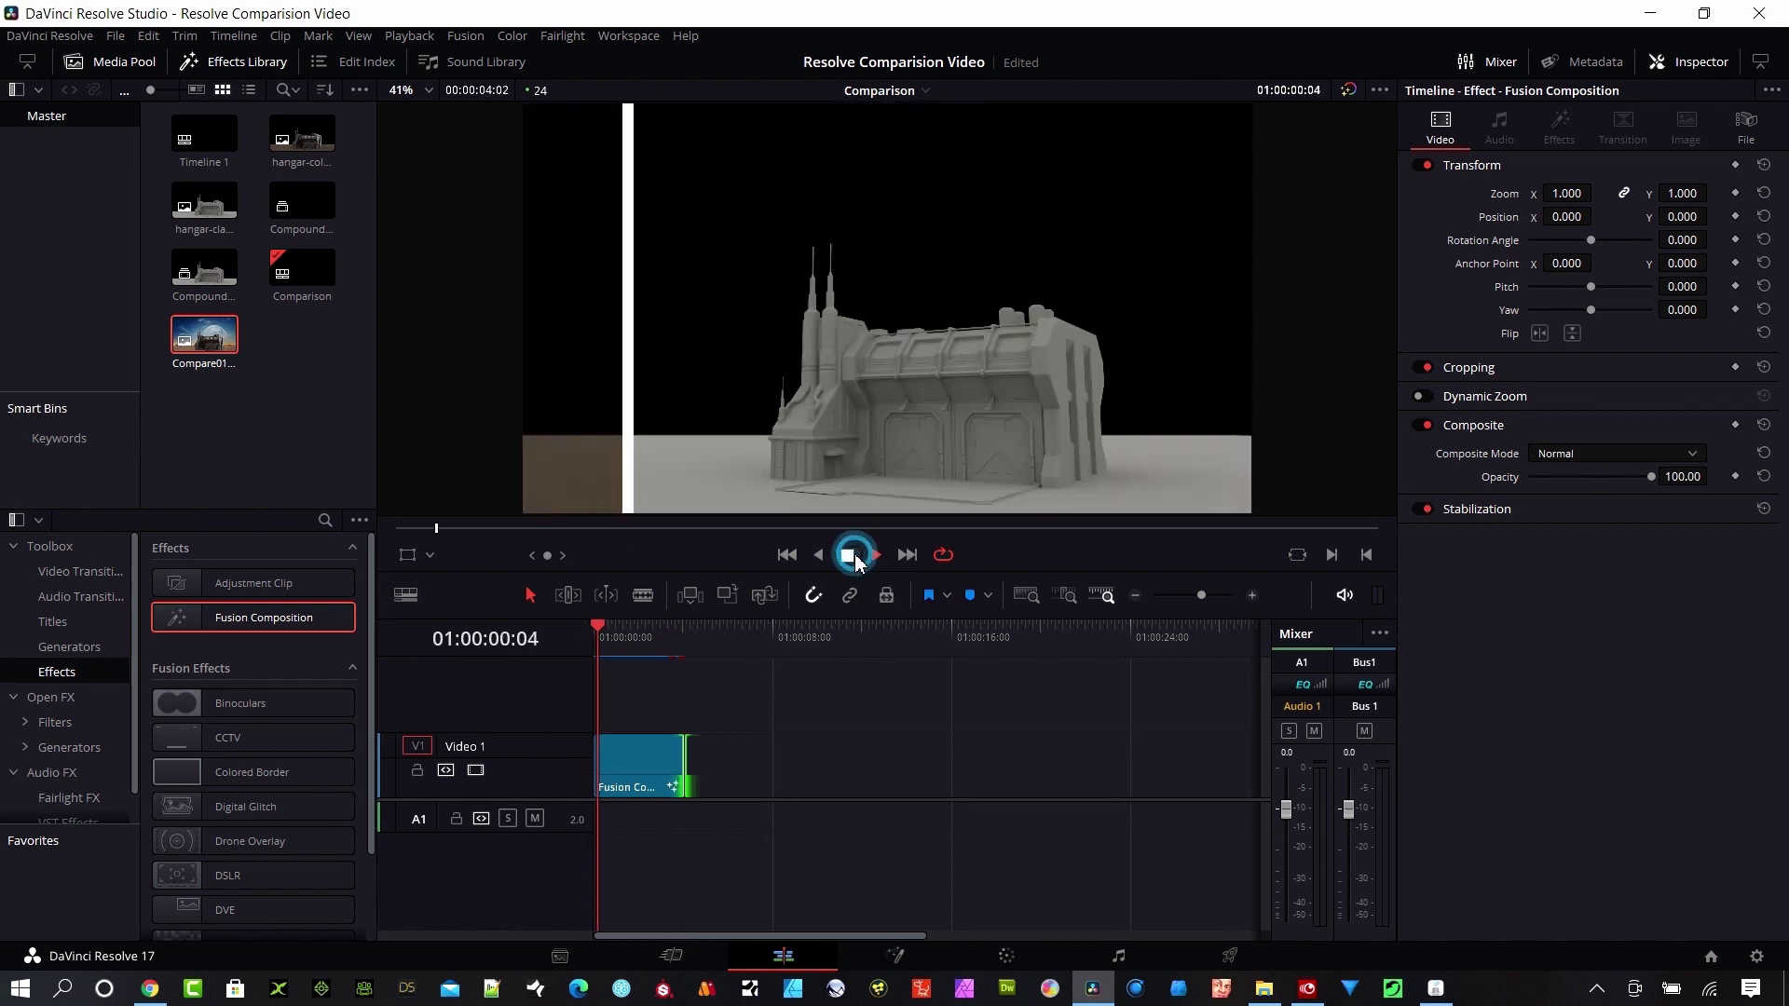
left_click_drag(921, 774, 1022, 774)
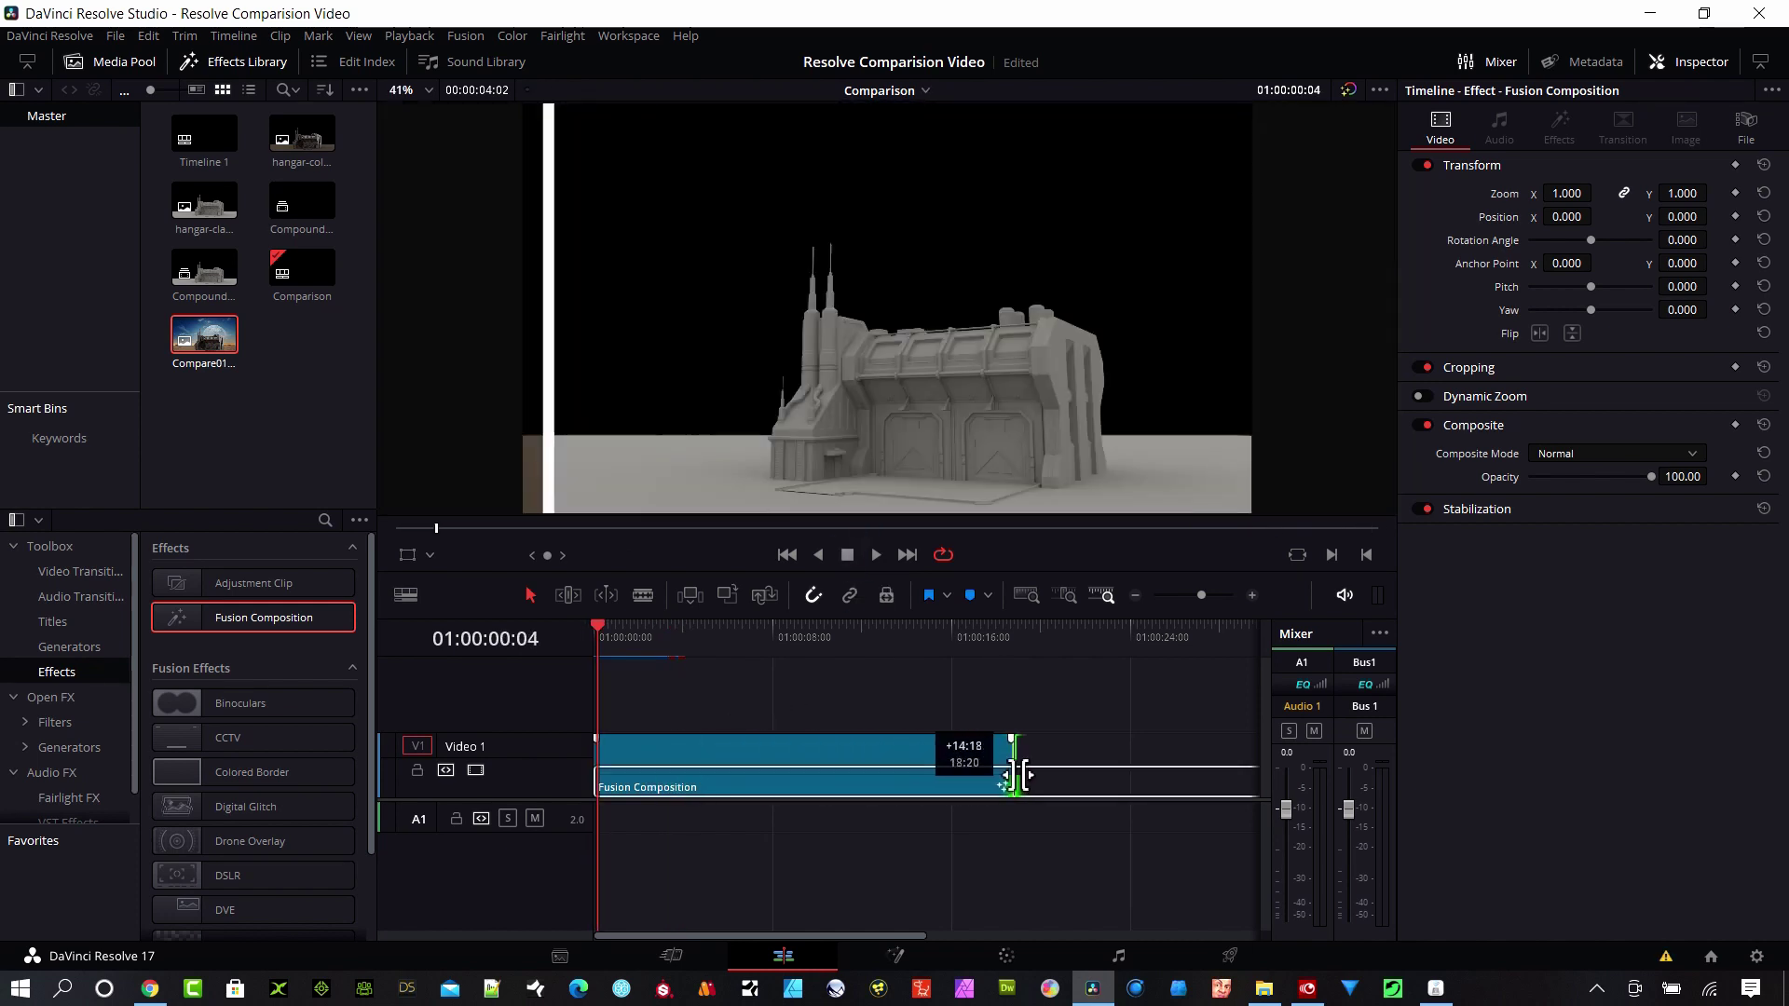